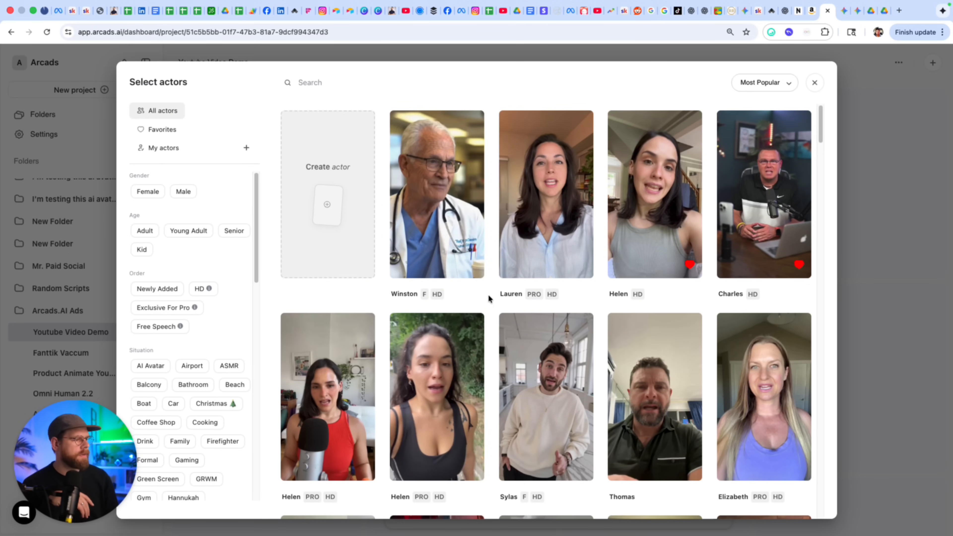
Scroll down through the All actors list in the Select actors dialog.
scroll(495, 303, "down", 10)
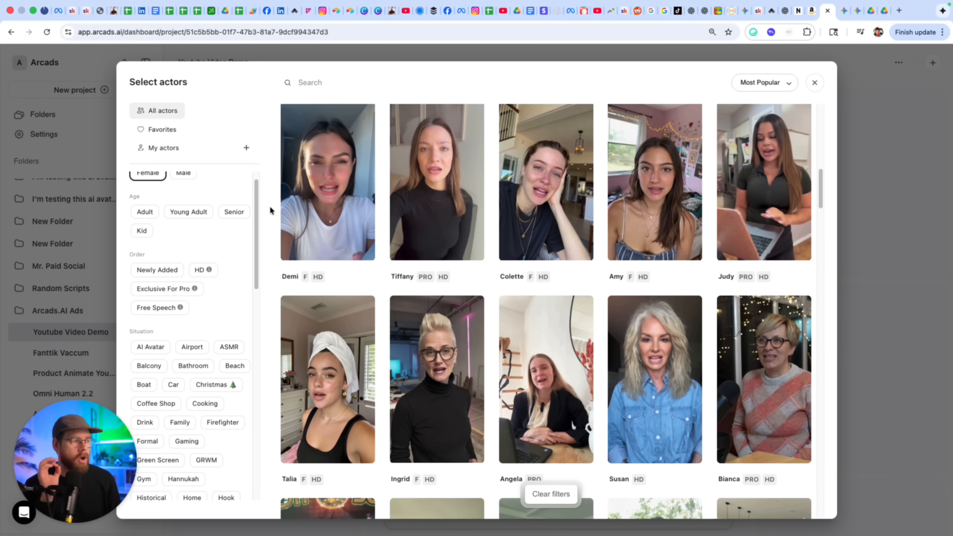
Remove the Female filter and start a new custom actor from the Create actor card.
left_click(139, 178)
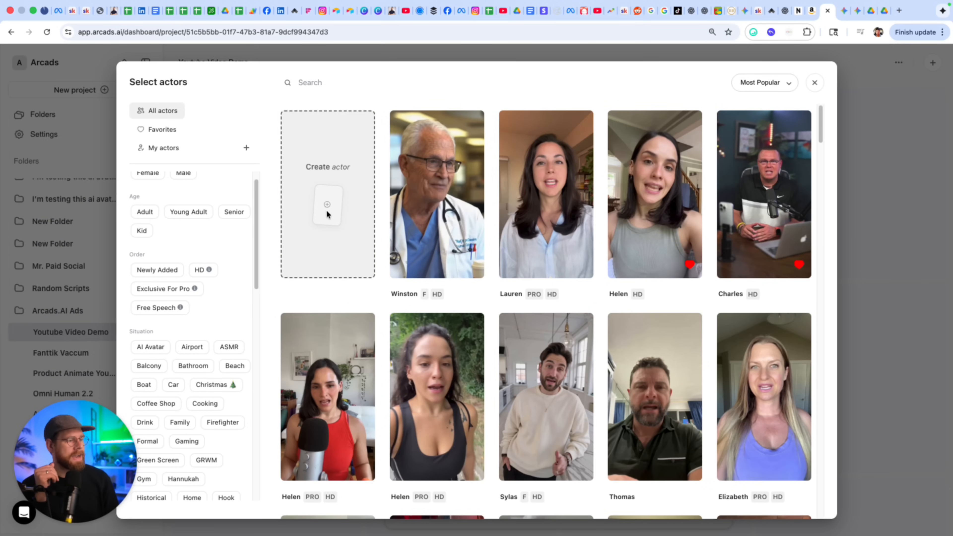
left_click(326, 212)
left_click(415, 403)
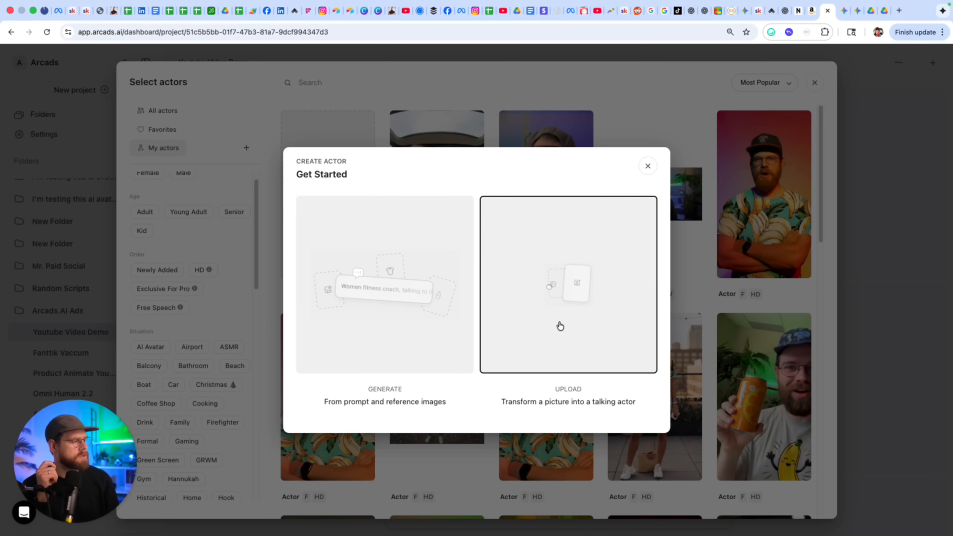
Upload image (4).webp from the Fanttik vaccum folder as the actor's starting picture.
left_click(560, 325)
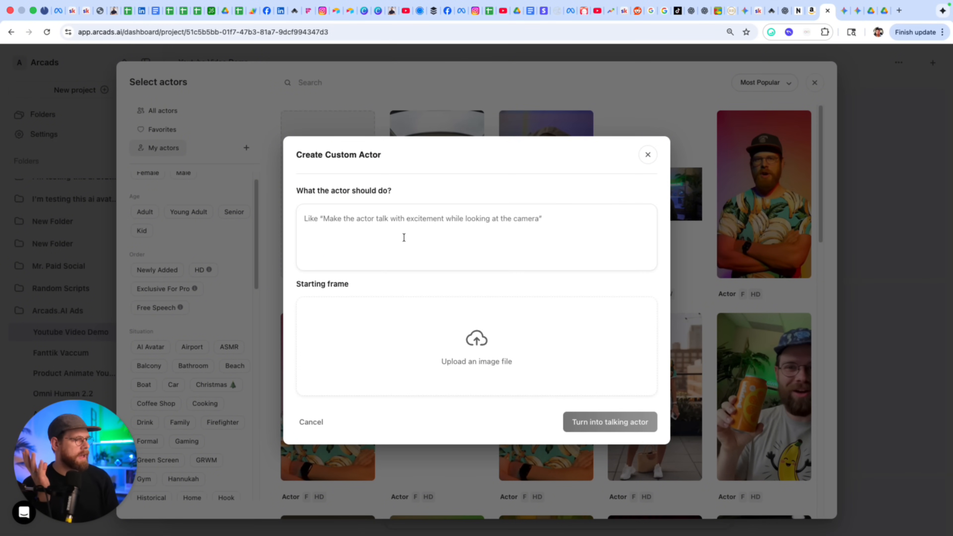
left_click(478, 345)
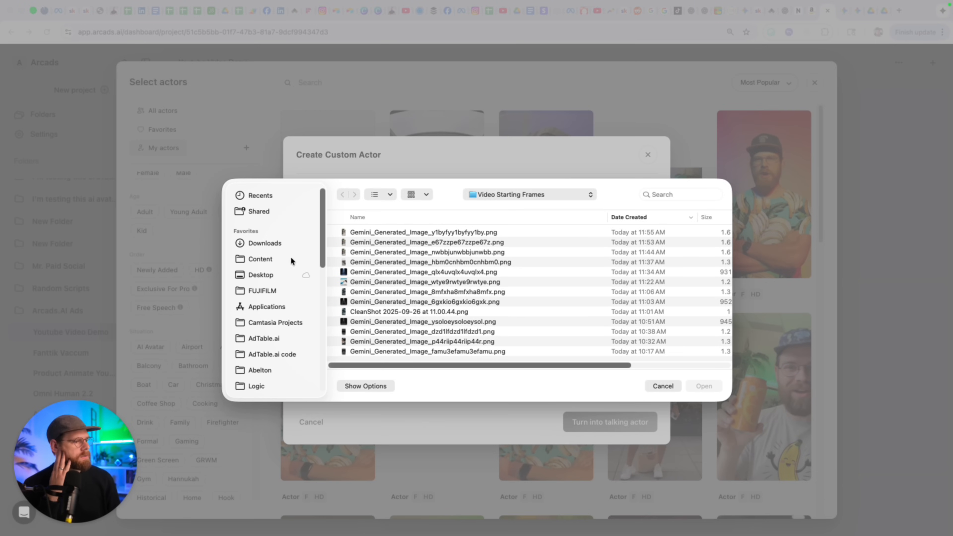
left_click(483, 194)
left_click(525, 341)
left_click(369, 330)
key("space")
key("space")
key("Return")
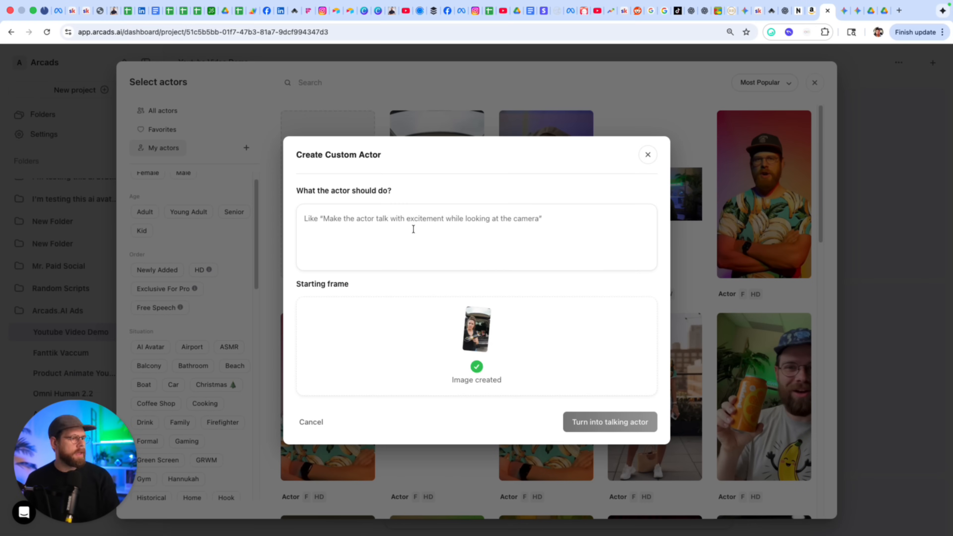
Write the prompt describing a frustrated woman talking to the camera.
left_click(413, 229)
type("frustrated woman")
key("BackSpace")
type("talk")
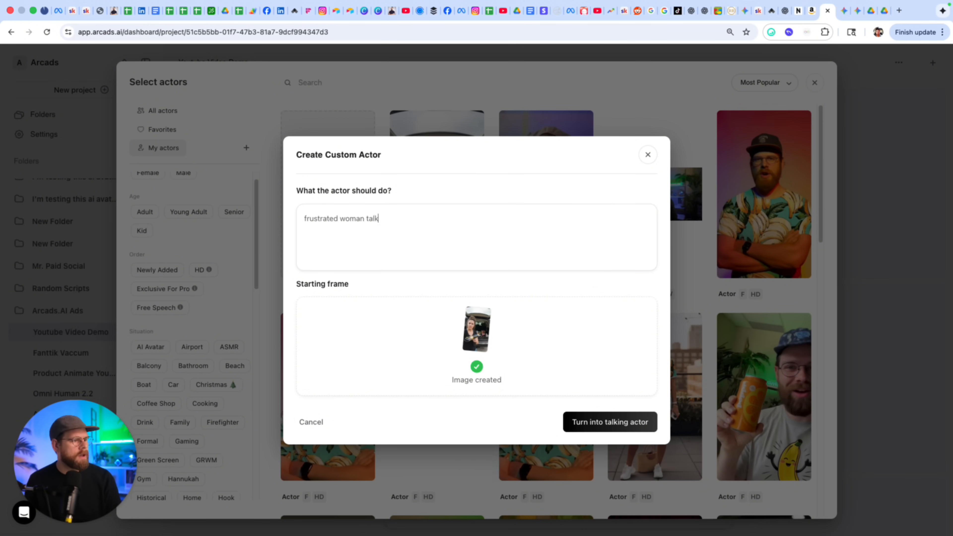
type("ed to the camera")
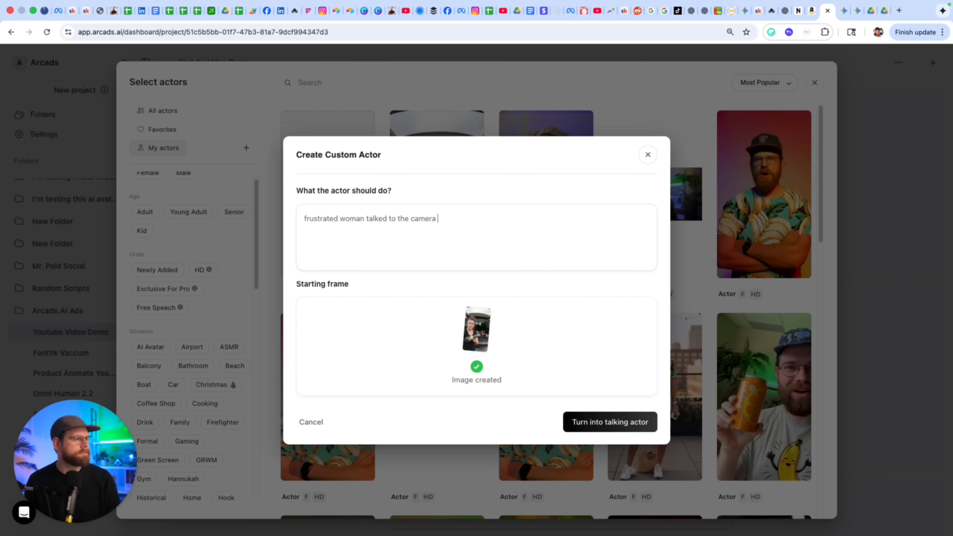
Turn the photo into a talking actor, confirm image rights, and generate it.
left_click(634, 423)
left_click_drag(308, 230, 538, 304)
left_click(538, 306)
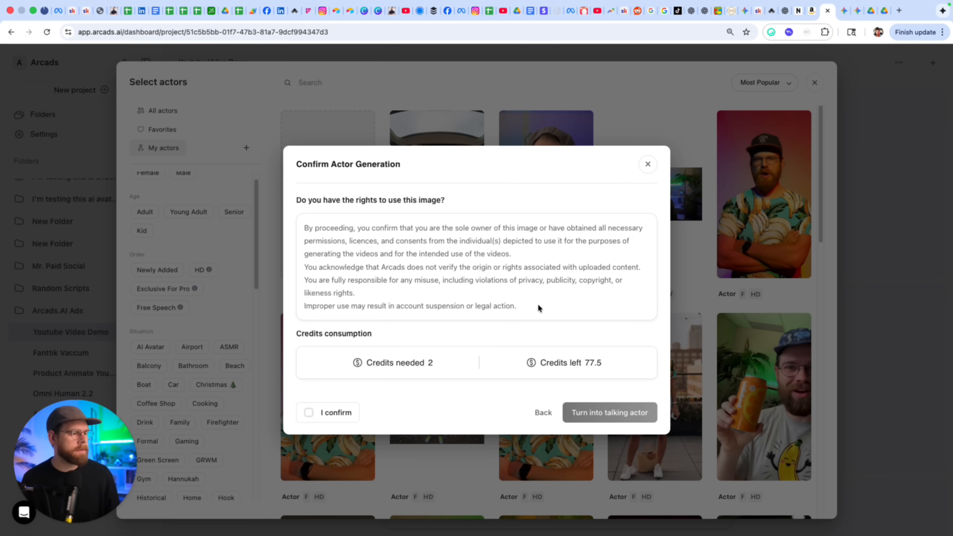
left_click(309, 412)
left_click(611, 413)
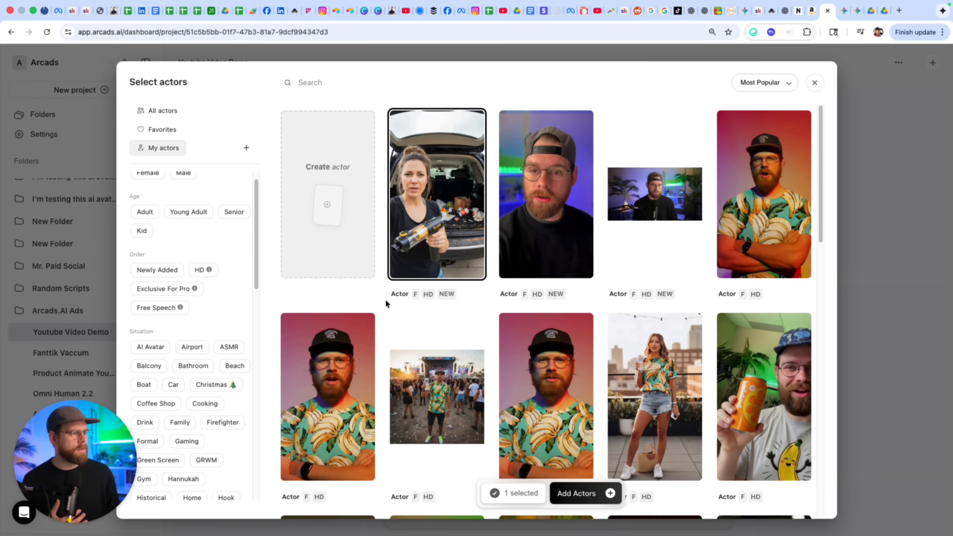
Add the new actor and paste the ChatGPT vacuum ad script into the script field.
left_click(568, 494)
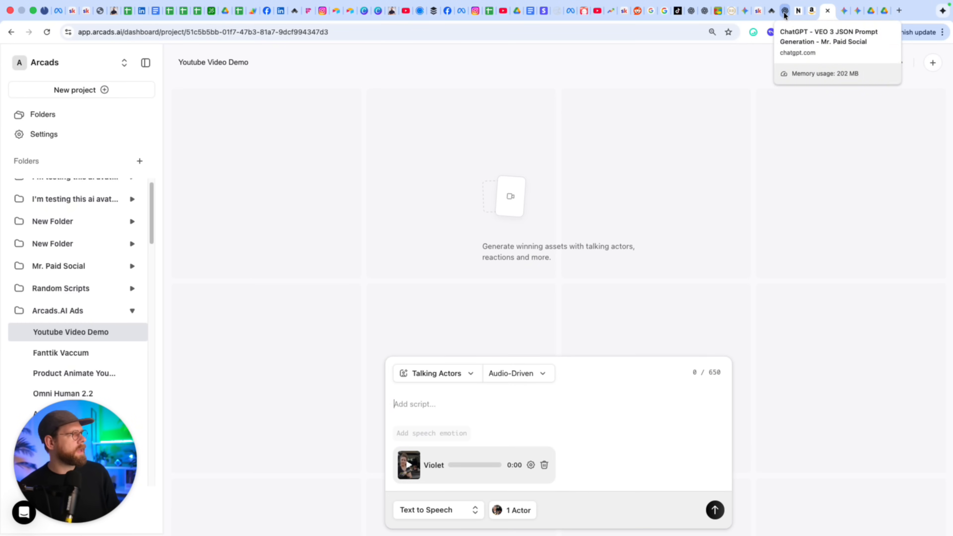
left_click(691, 12)
right_click(439, 375)
left_click(454, 397)
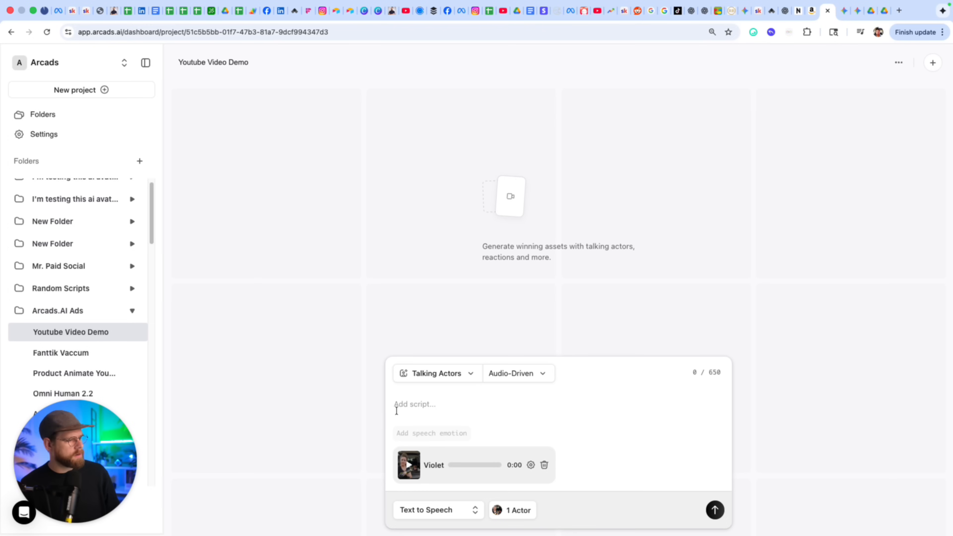
left_click(398, 412)
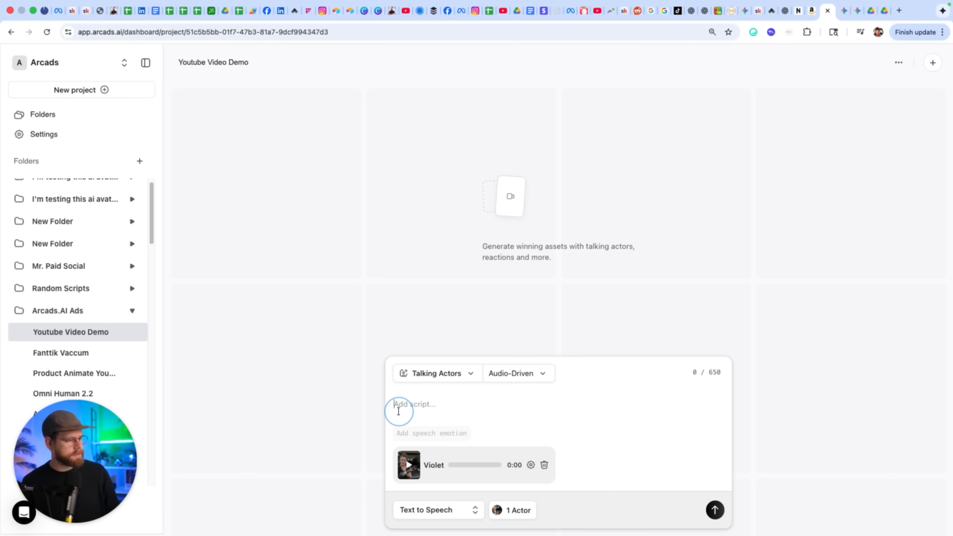
type("Moms, how did my car turn into a dumpster on wheels?! 😩 I was honestly embarrassed—until I found this mini vacuum I saw on TikTok. It’s small, powerful, affordable, and actually works. My car hasn’t looked this clean since the day I bought it. One reviewer even said it picked up so much dust and hair, their wife couldn’t believe it—same here. No cords, no bulky vacuums, just grab it and go. It even blows up pool toys! I cleaned my entire car in under 90 seconds and the results were instant. Trust me, moms—this is your sign. Get one before school pickup. Your car (and your sanity) will thank you.")
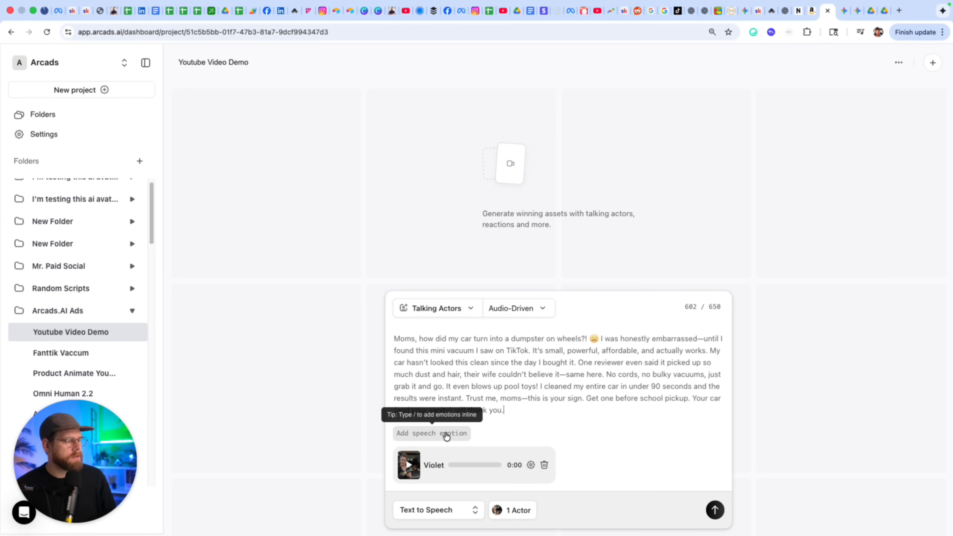
Tag the script with speech emotions automatically and remove a stray '/' character.
left_click(423, 434)
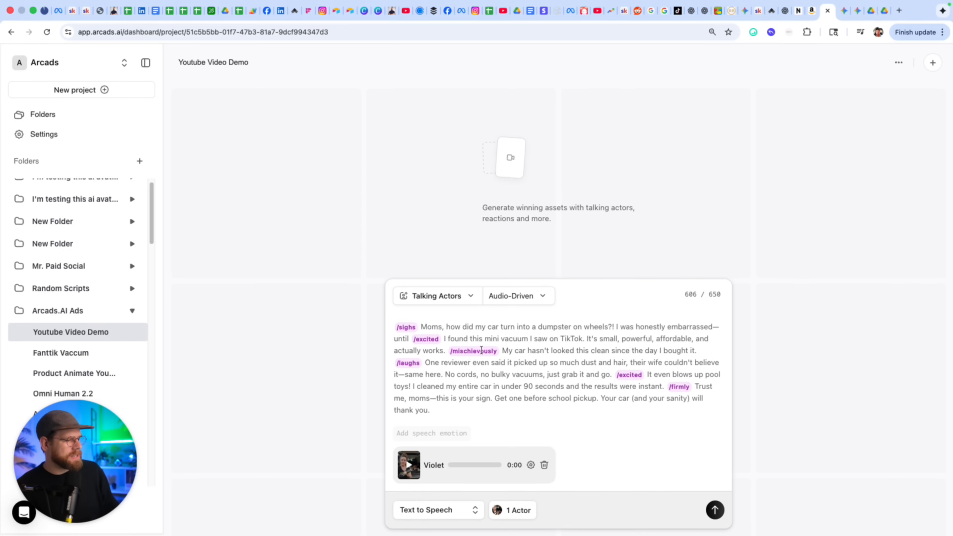
left_click(496, 410)
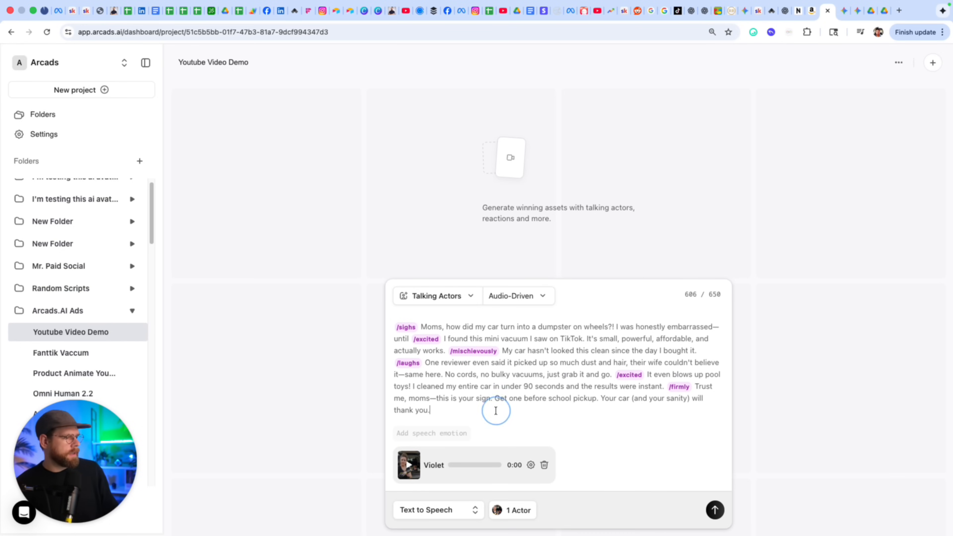
type("/")
scroll(465, 447, "down", 5)
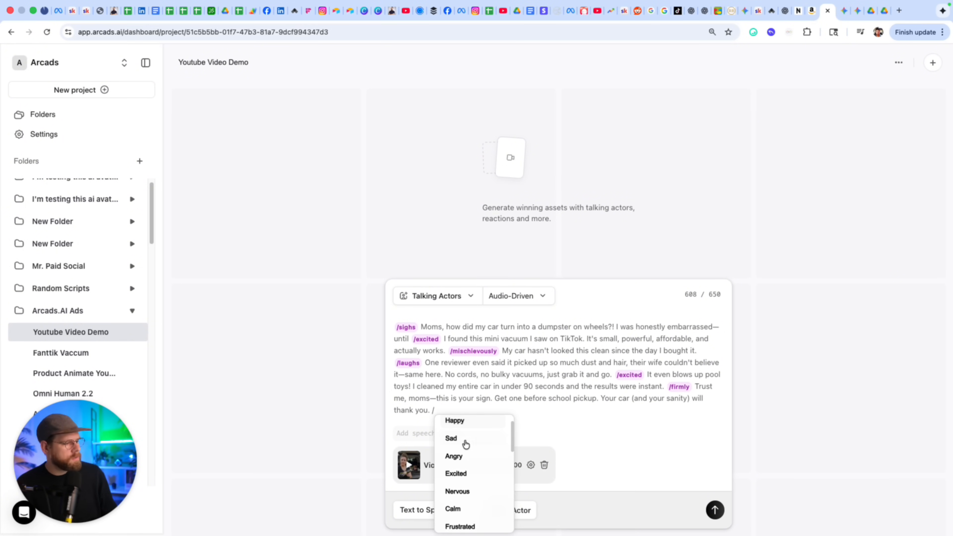
scroll(467, 452, "down", 6)
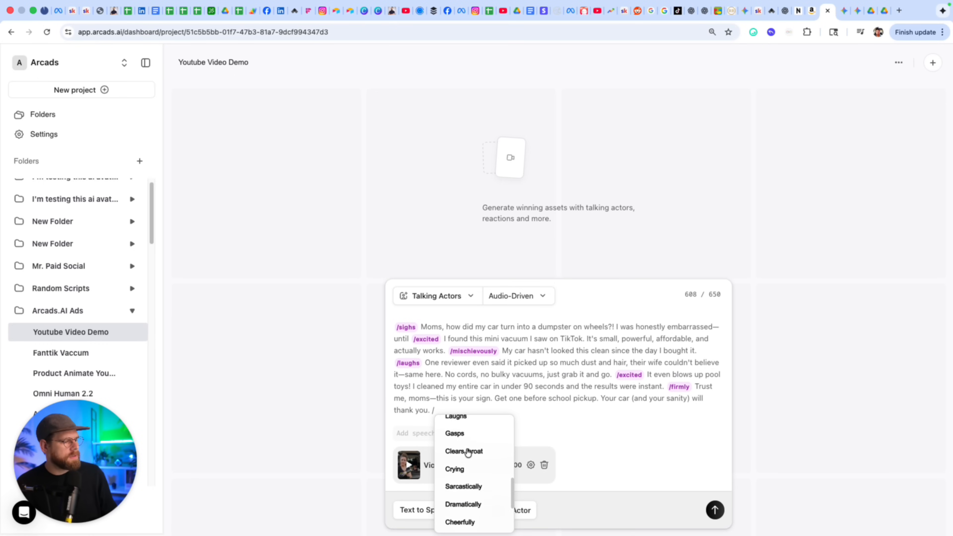
key("BackSpace")
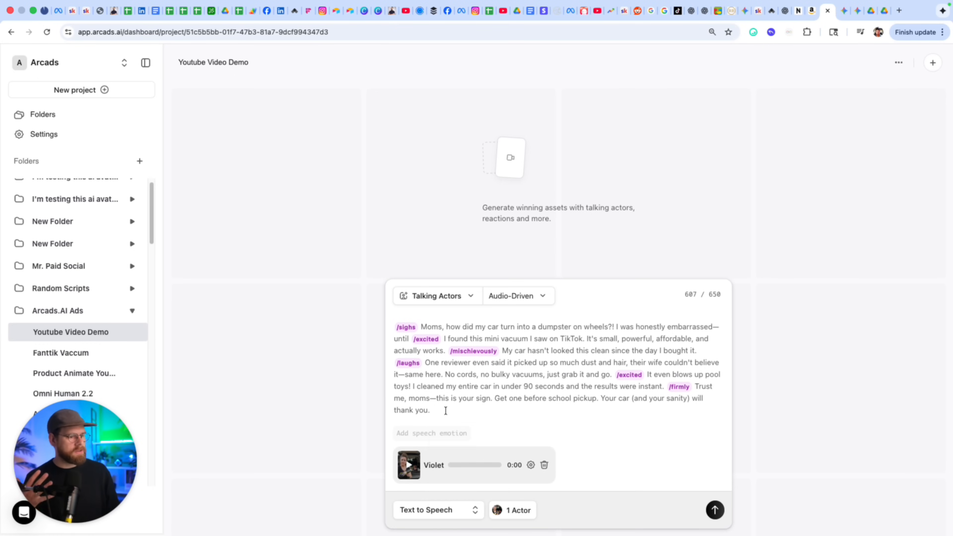
Preview the script in the default Violet voice, then browse other voices without changing it.
left_click(410, 466)
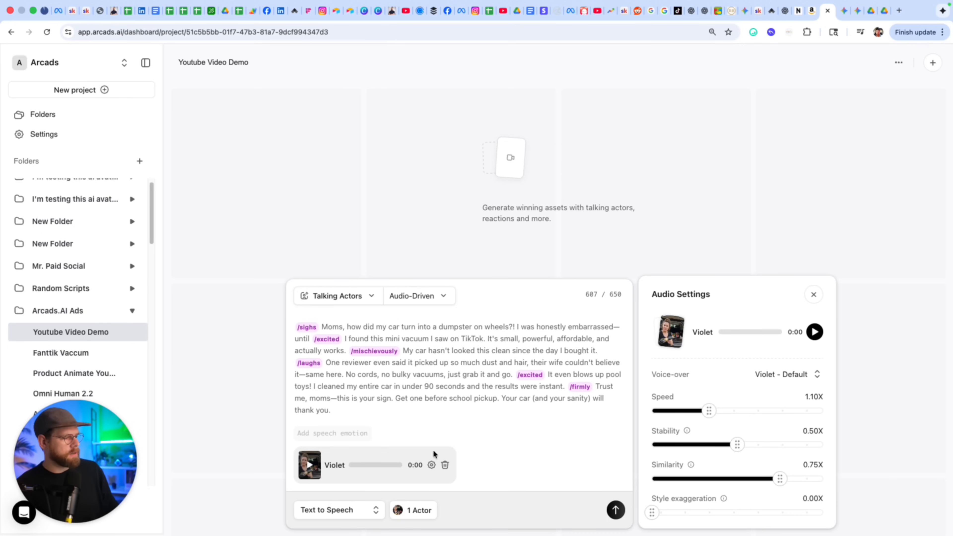
left_click(817, 334)
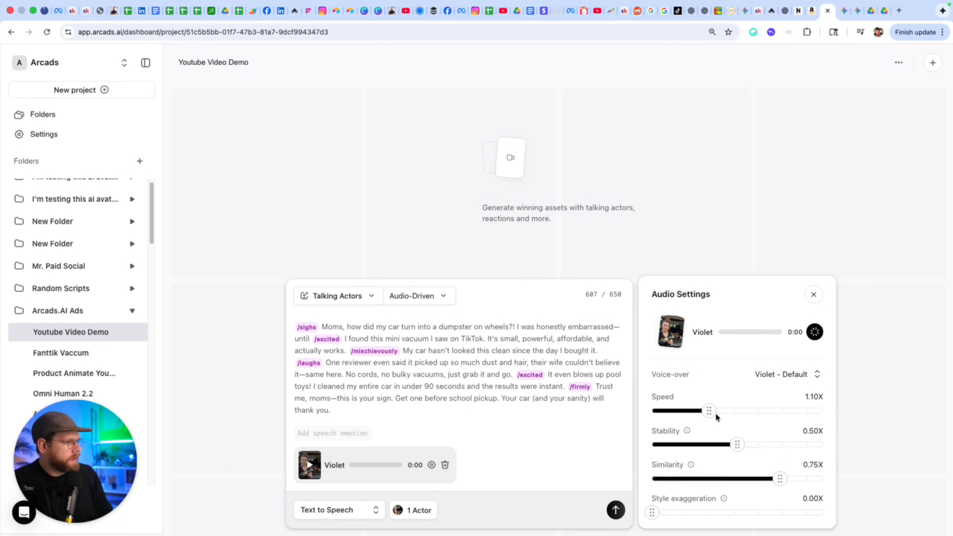
left_click(791, 376)
scroll(432, 307, "down", 10)
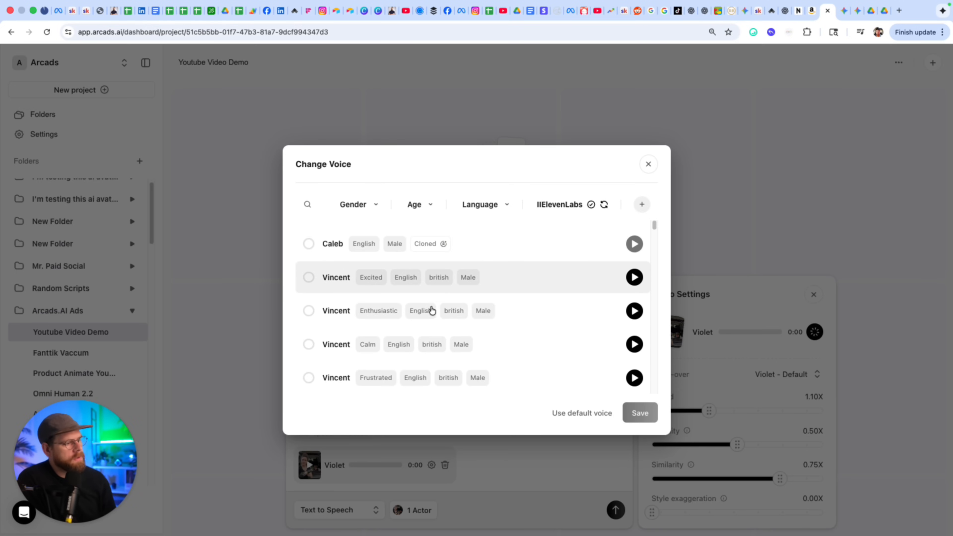
scroll(454, 322, "down", 10)
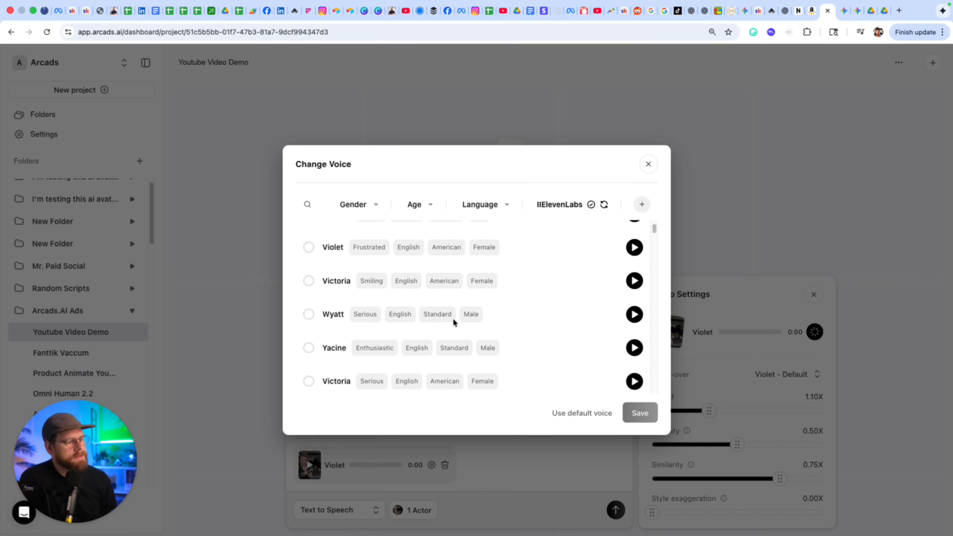
scroll(454, 322, "down", 4)
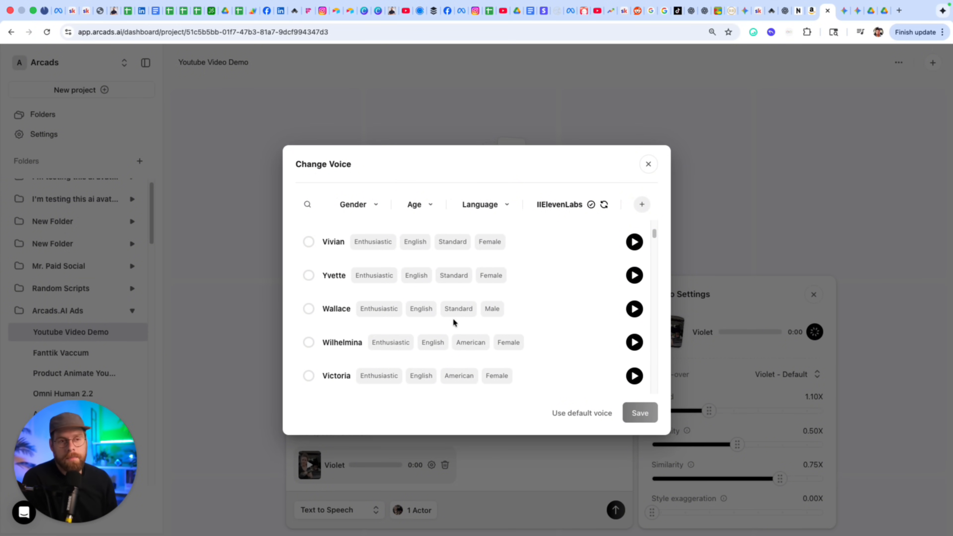
left_click(653, 167)
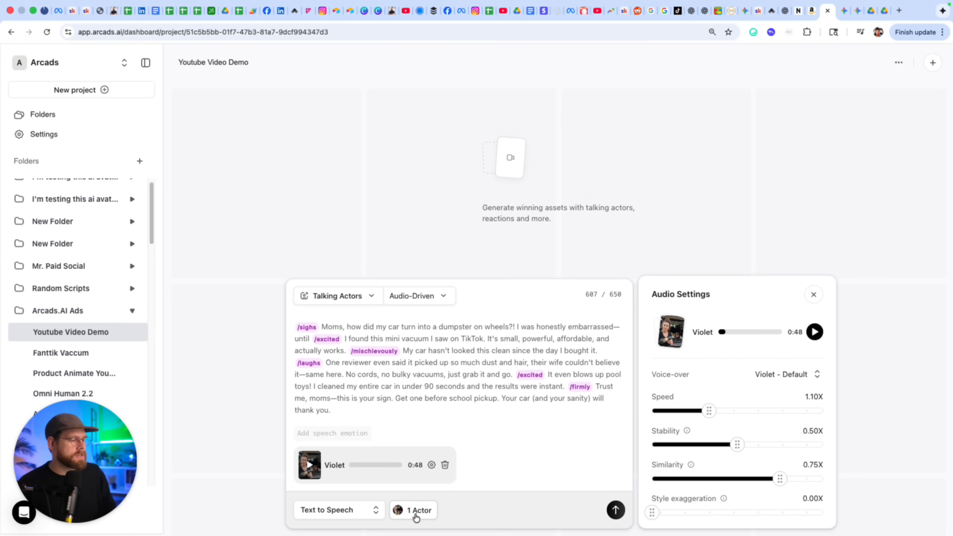
Generate the talking-actor video, then play and pause the finished 0:53 clip.
left_click(617, 511)
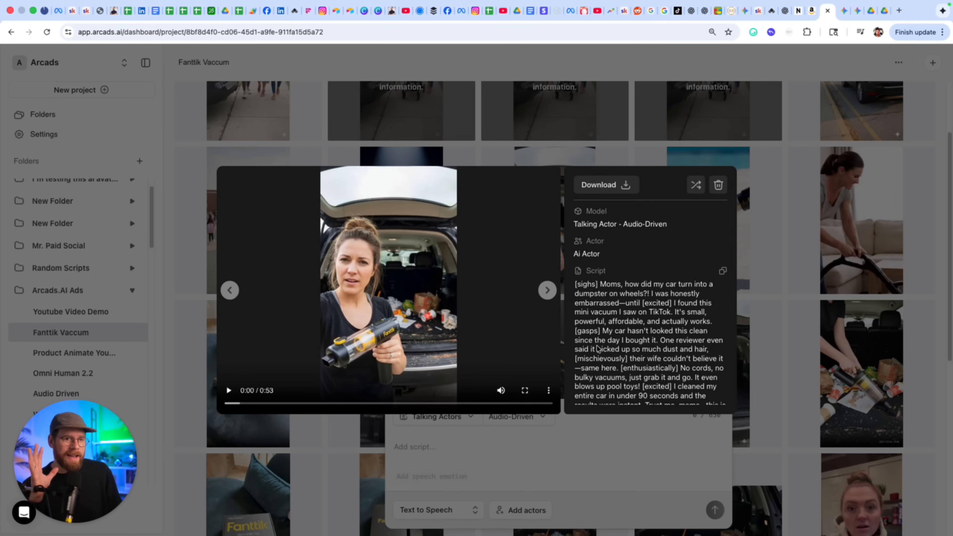
left_click(229, 390)
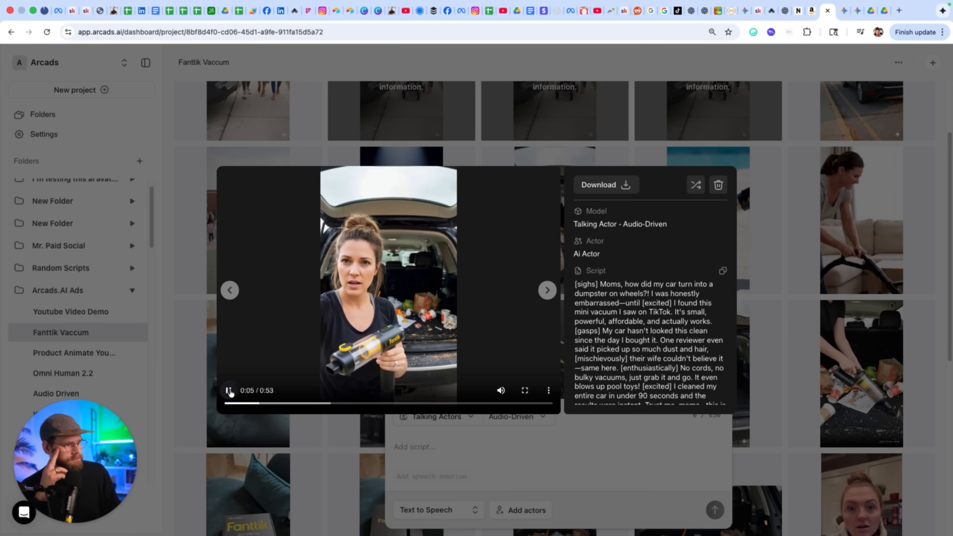
left_click(228, 390)
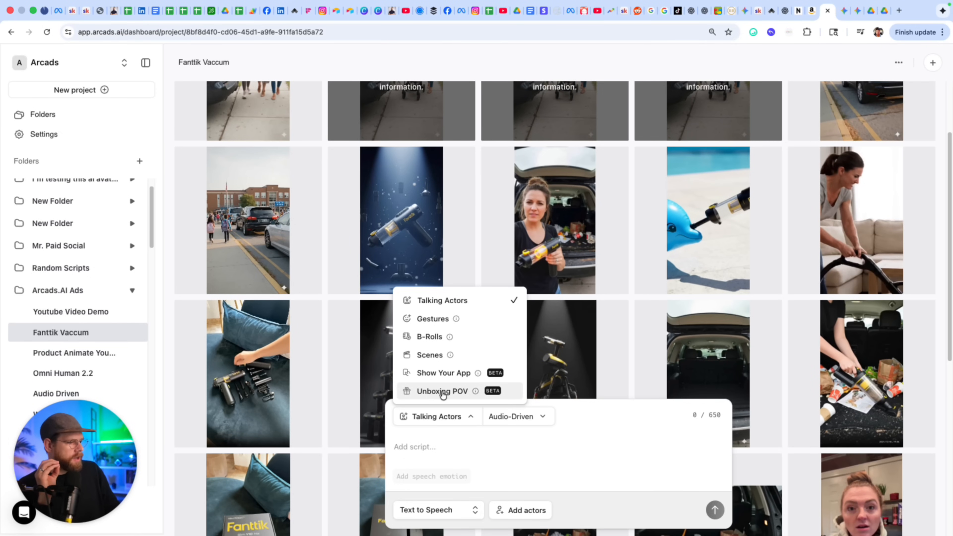
Switch to Unboxing POV and attach the product shot - fantik.webp image.
left_click(460, 392)
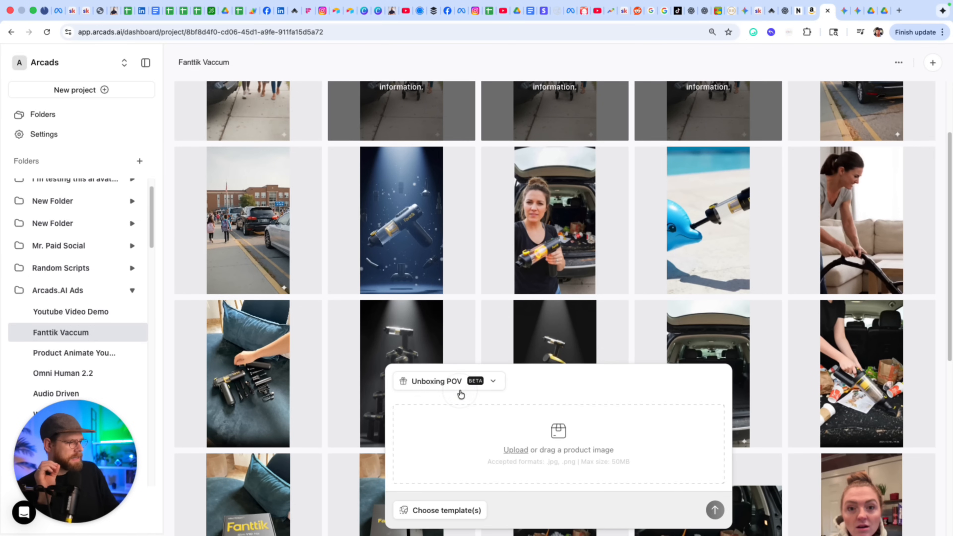
left_click(515, 450)
key("space")
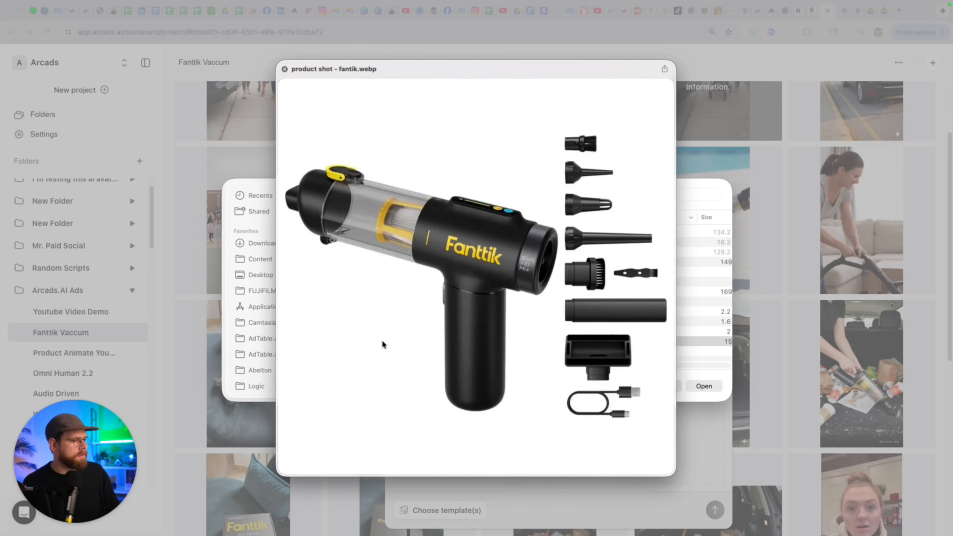
left_click(694, 387)
Pick the teal couch unboxing template and add it to the prompt.
left_click(432, 510)
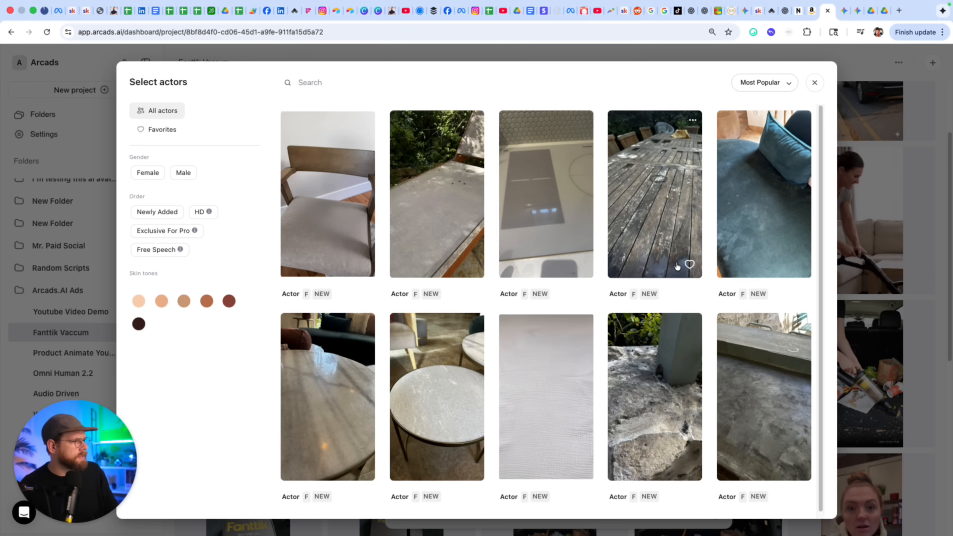
left_click(742, 249)
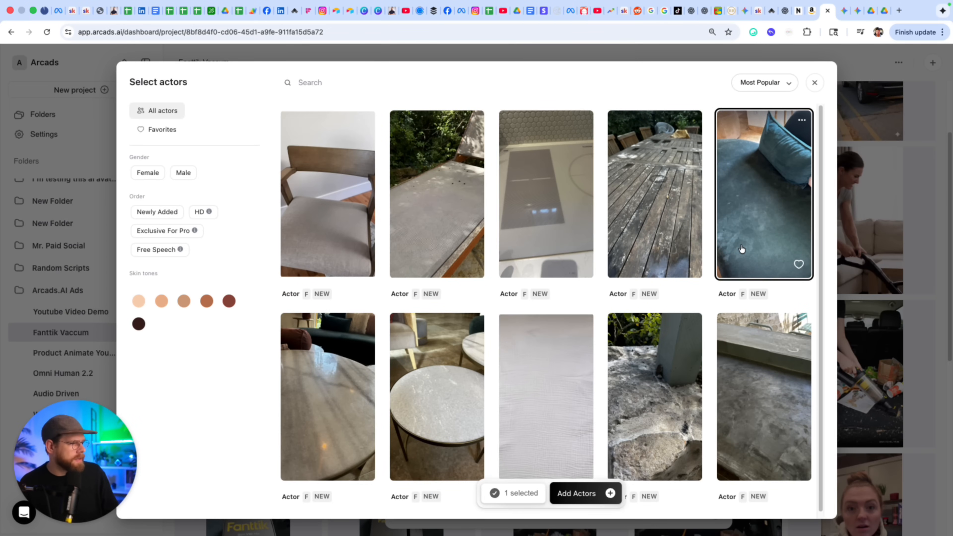
scroll(711, 294, "down", 1)
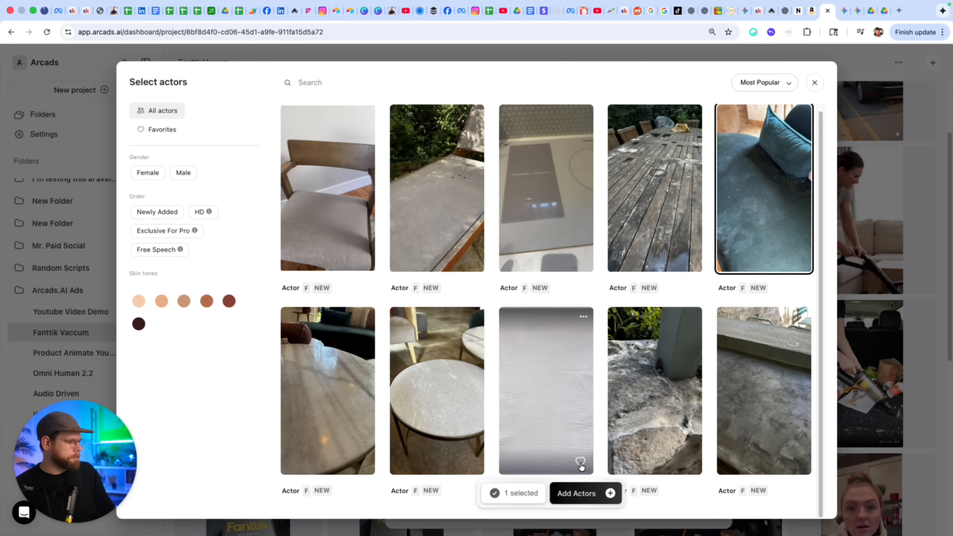
left_click(577, 493)
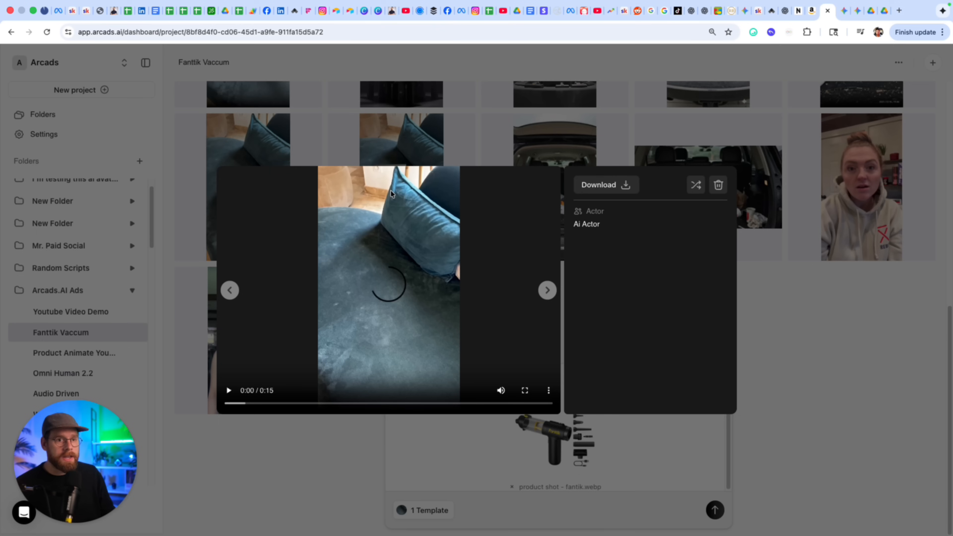
Play the 0:15 couch unboxing clip, seek back to 0:09, and pause on the attachments.
left_click(228, 390)
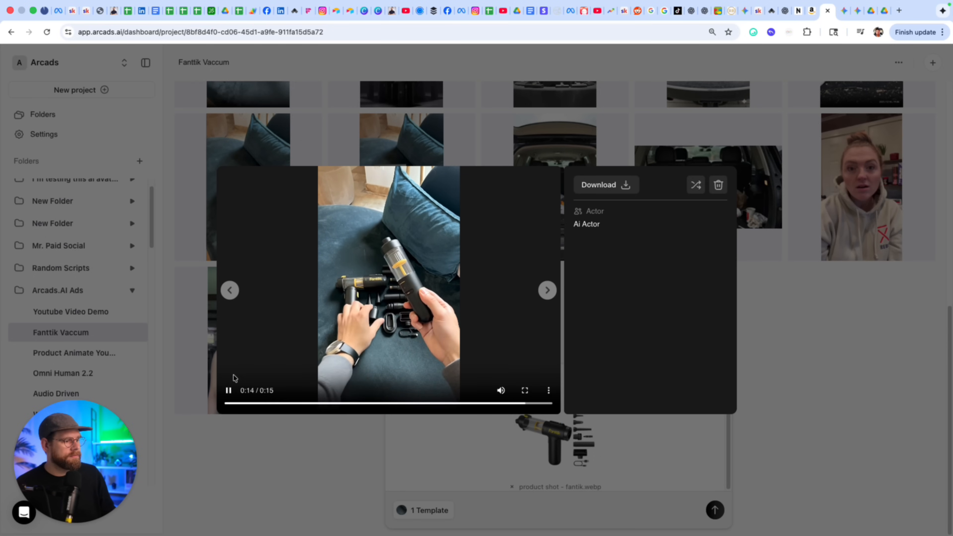
left_click(445, 403)
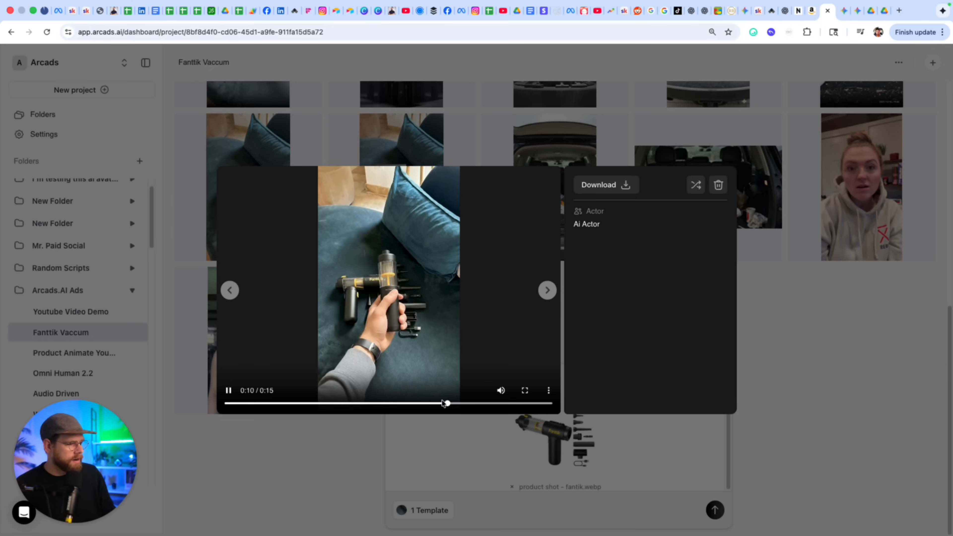
left_click(427, 402)
left_click(228, 390)
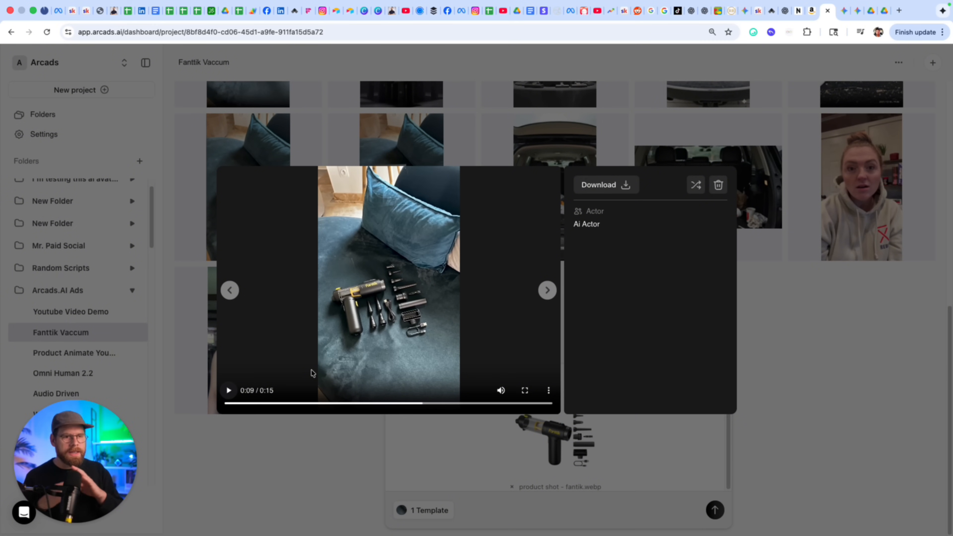
Close the video preview and browse the Fanttik vaccum folder for packaged box.png.
key("Escape")
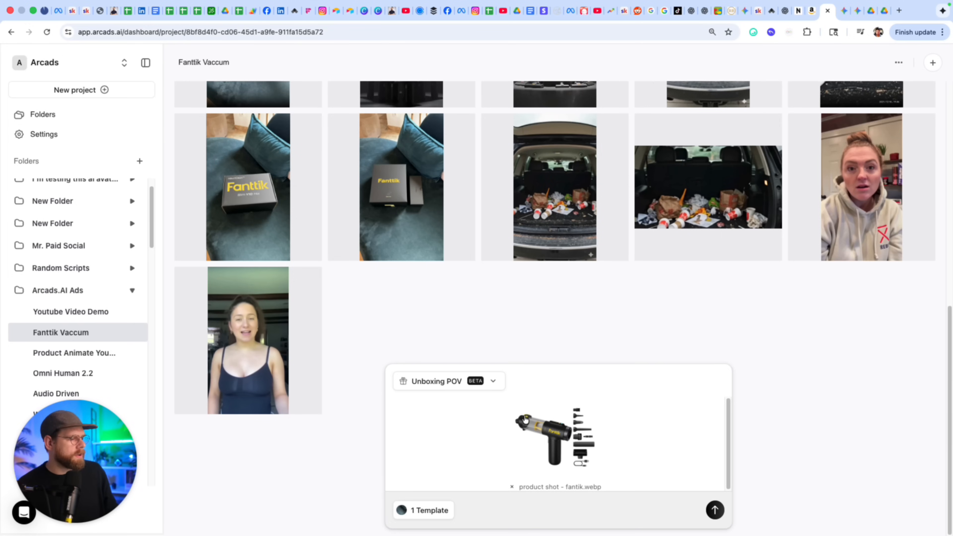
left_click(626, 417)
left_click(657, 387)
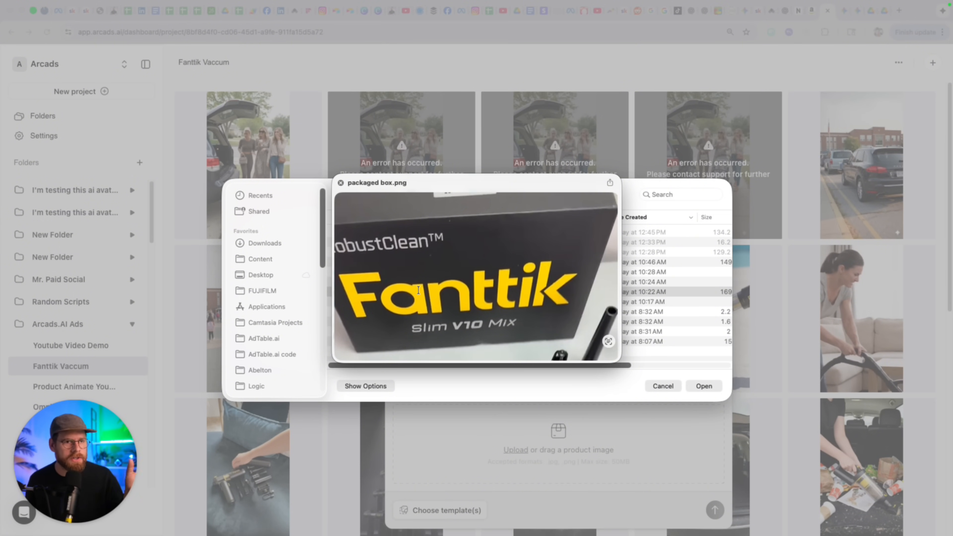
key("space")
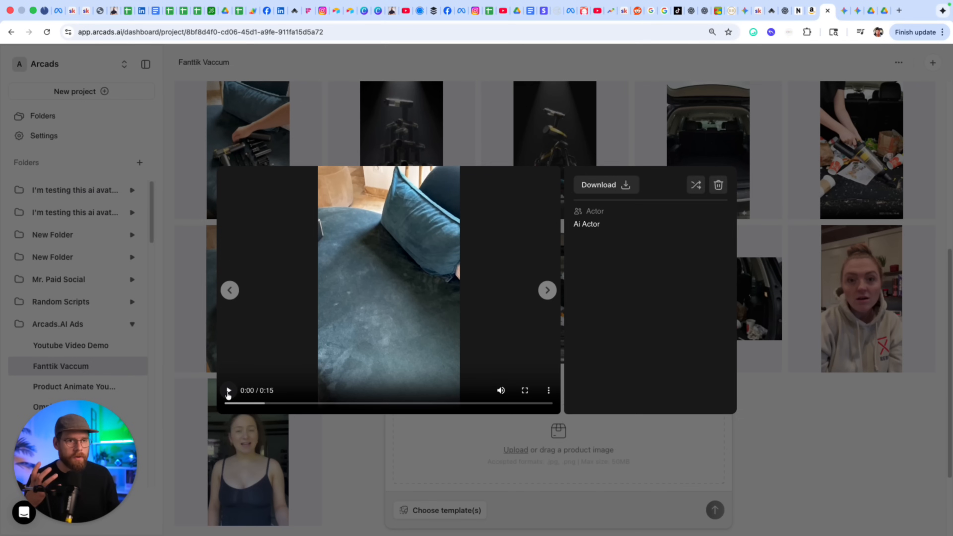
Play the box-on-couch video, pause near the start, then resume playback.
left_click(228, 394)
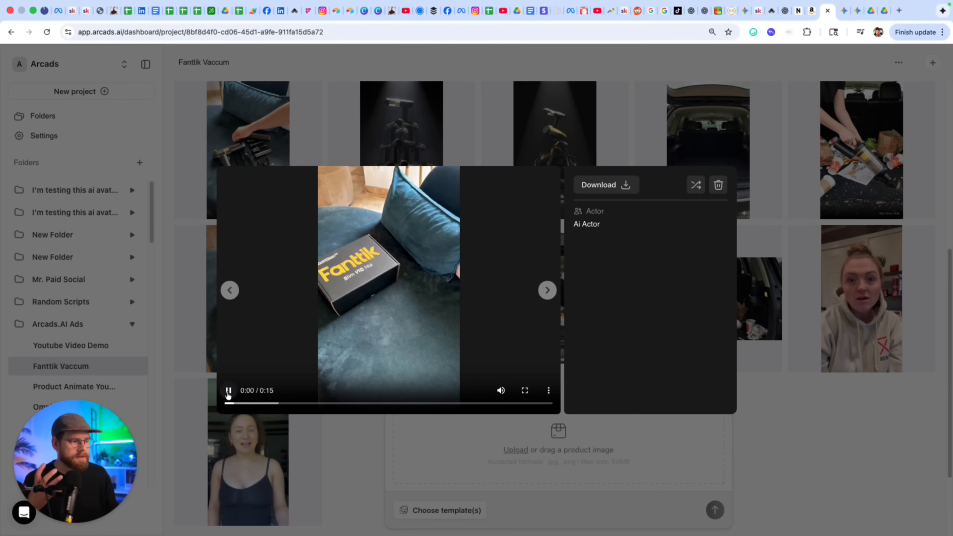
left_click(228, 394)
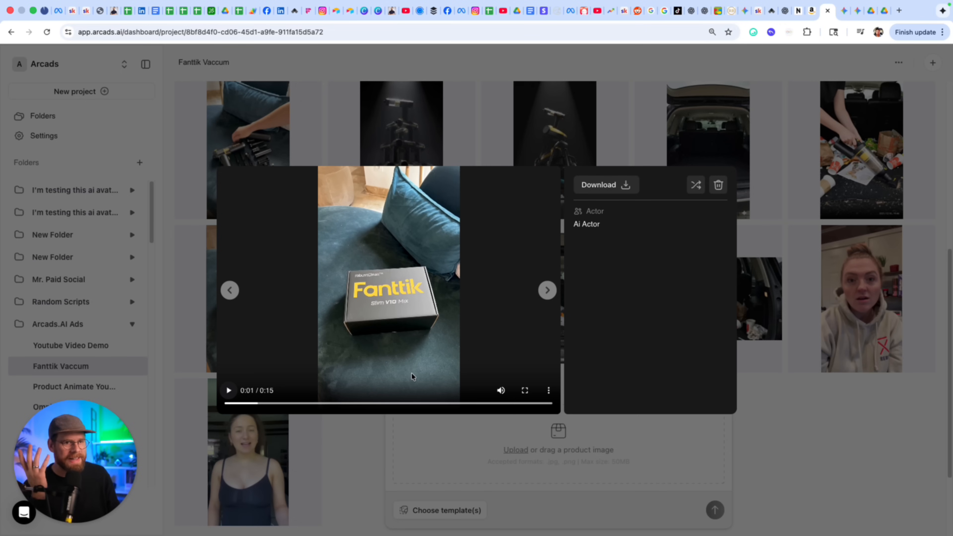
left_click(230, 390)
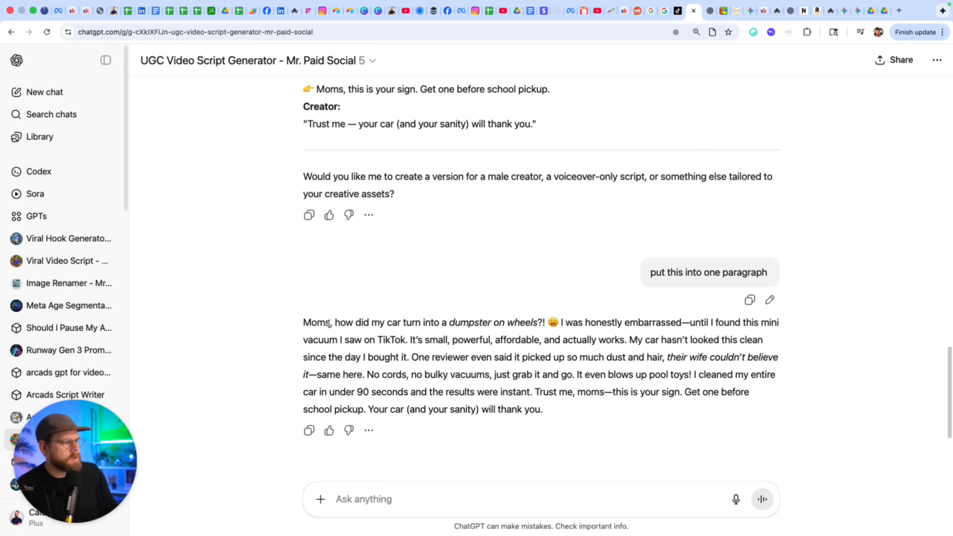
triple_click(470, 323)
left_click(470, 323)
left_click_drag(558, 323, 423, 321)
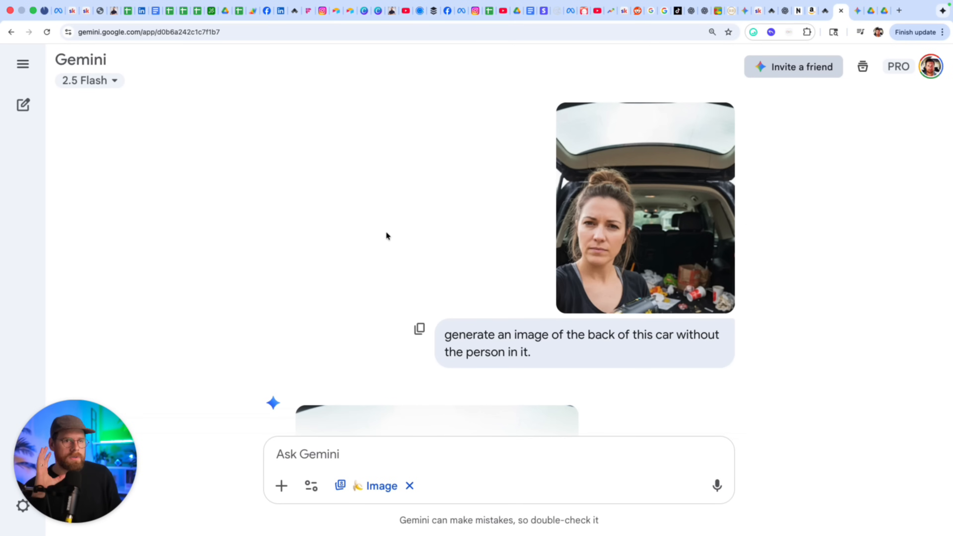
View the original uploaded car photo full size, then close it.
left_click(623, 240)
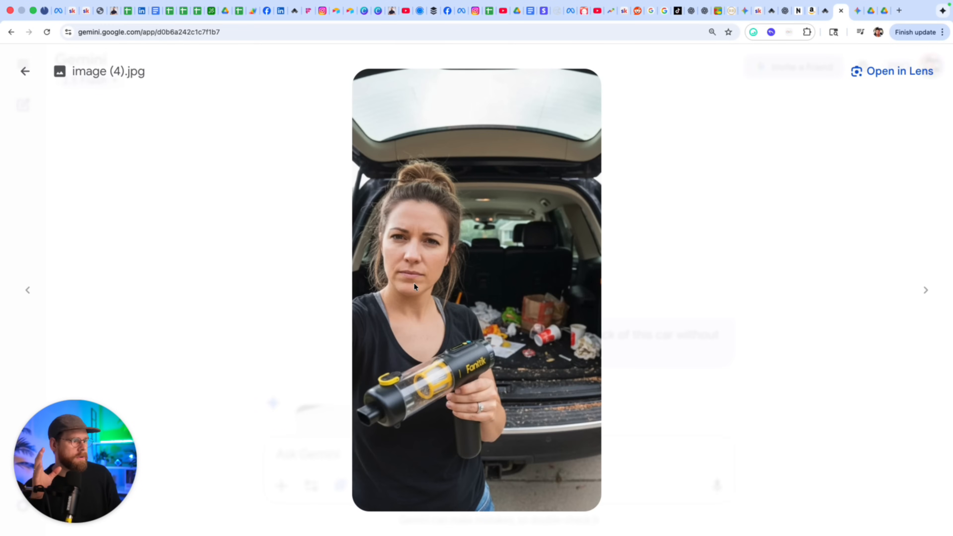
key("Escape")
scroll(503, 280, "down", 5)
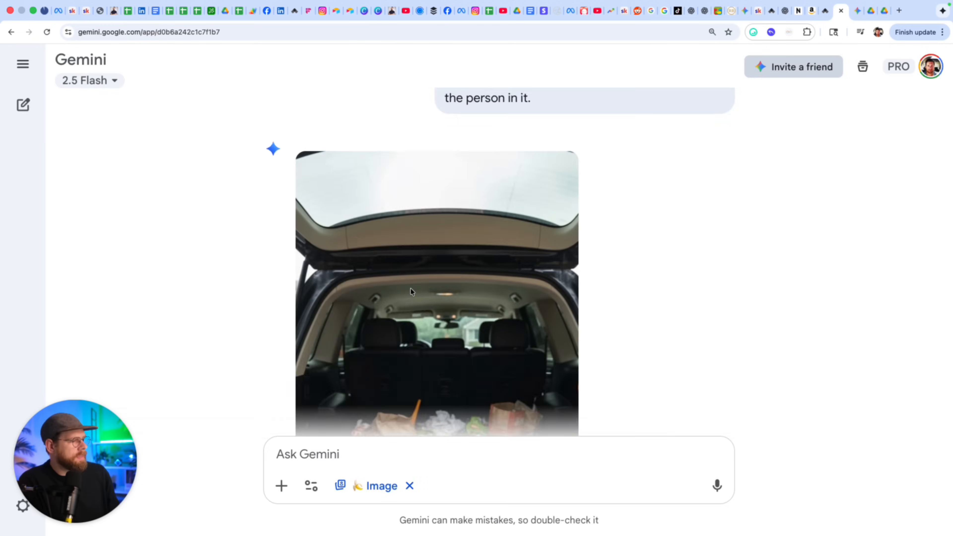
scroll(484, 152, "up", 1)
Highlight the remove-the-person prompt and enlarge the generated messy-trunk image without the woman.
triple_click(506, 124)
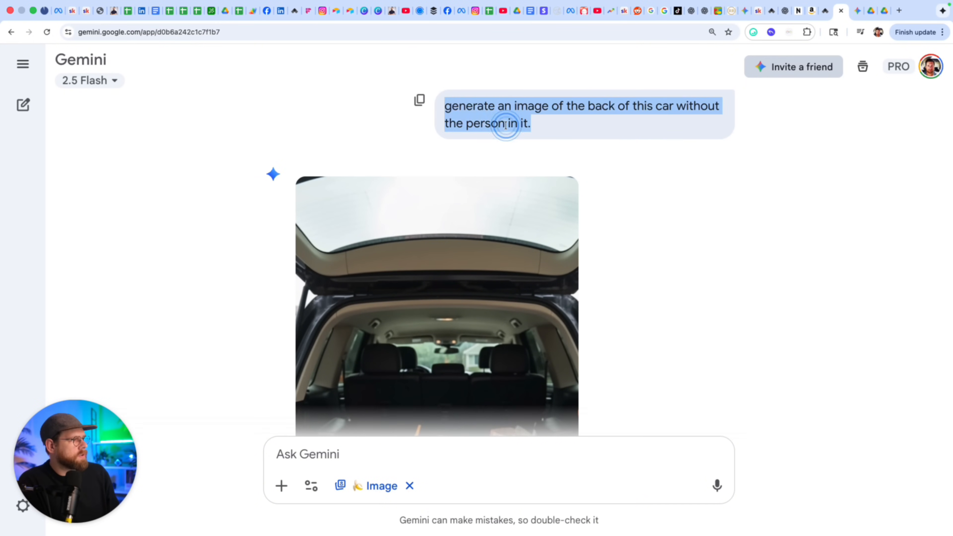
scroll(521, 175, "down", 2)
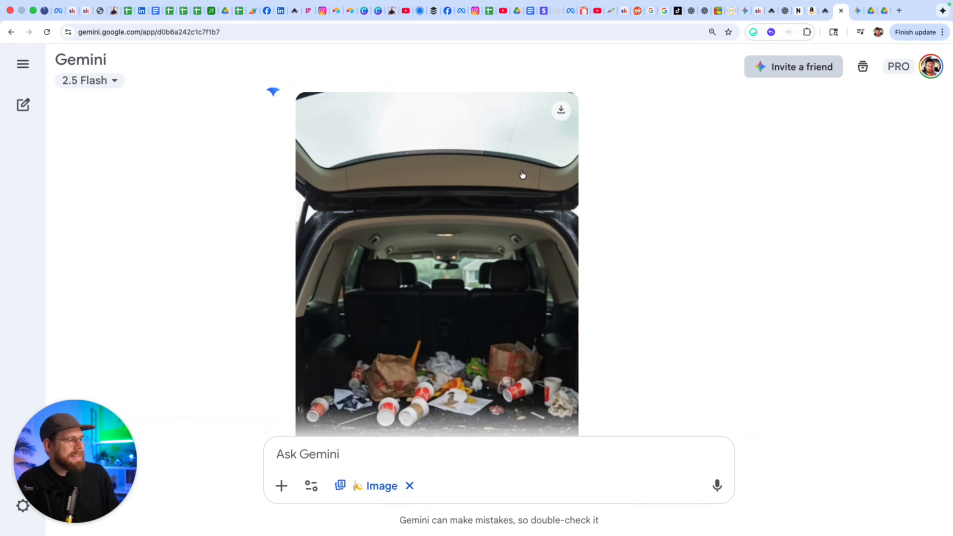
left_click(522, 177)
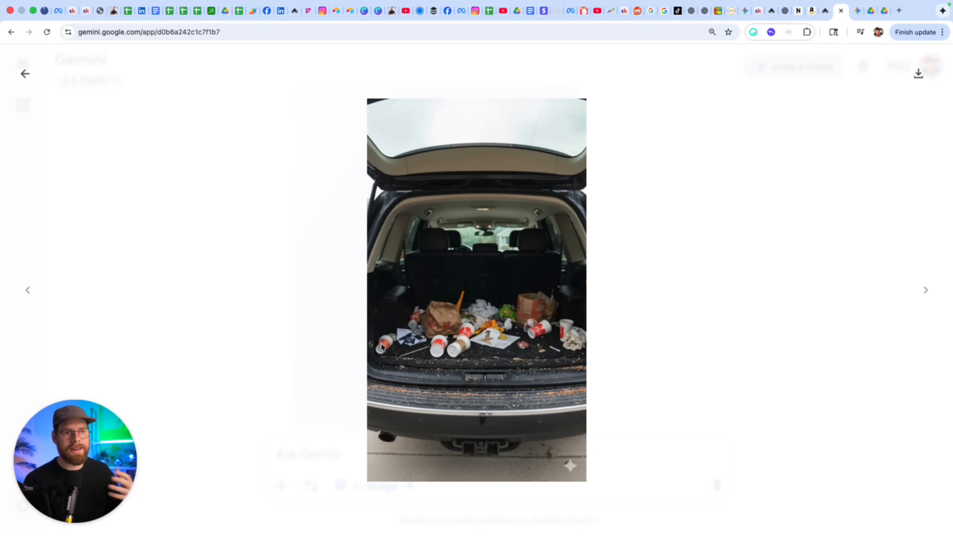
left_click(825, 10)
left_click(452, 424)
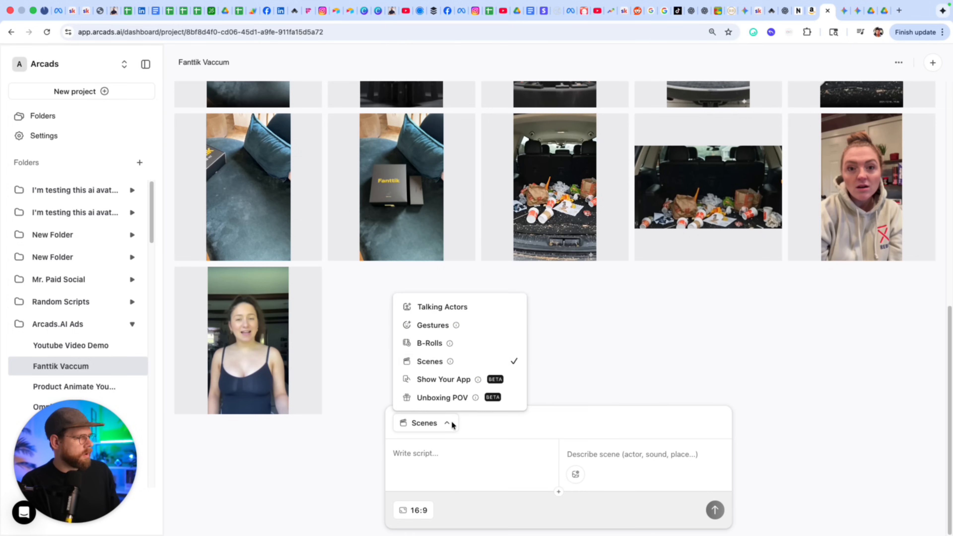
Keep Scenes mode and attach the Gemini messy-trunk image as the start frame.
left_click(429, 361)
left_click(575, 475)
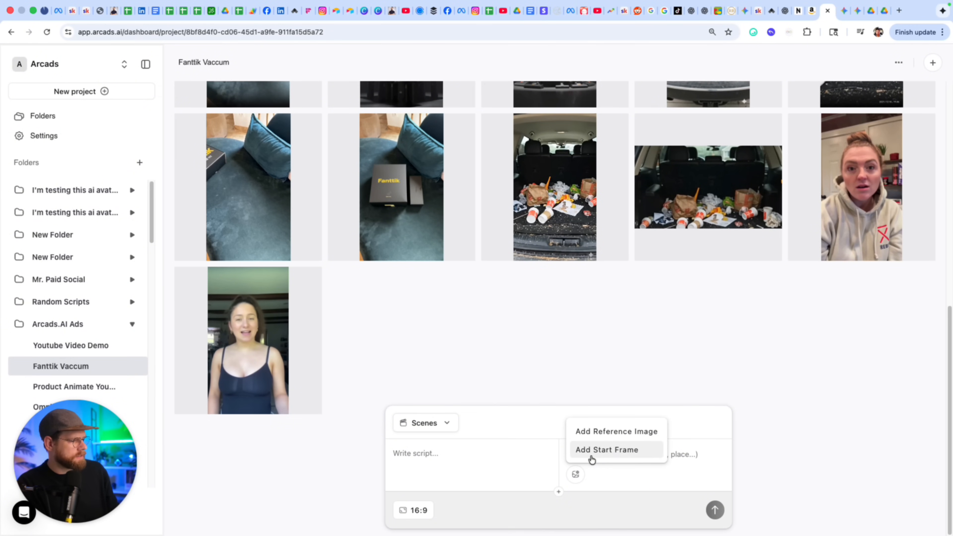
left_click(607, 454)
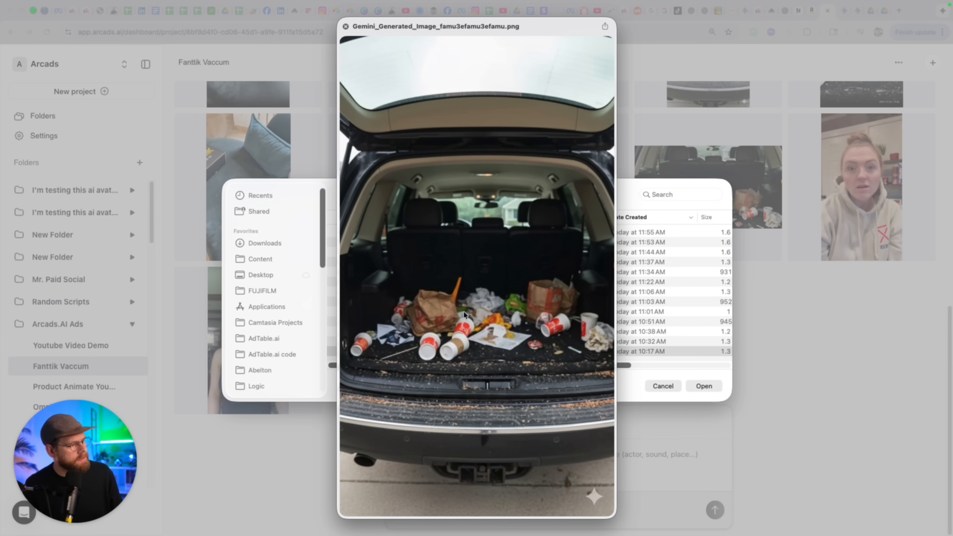
key("space")
left_click(704, 386)
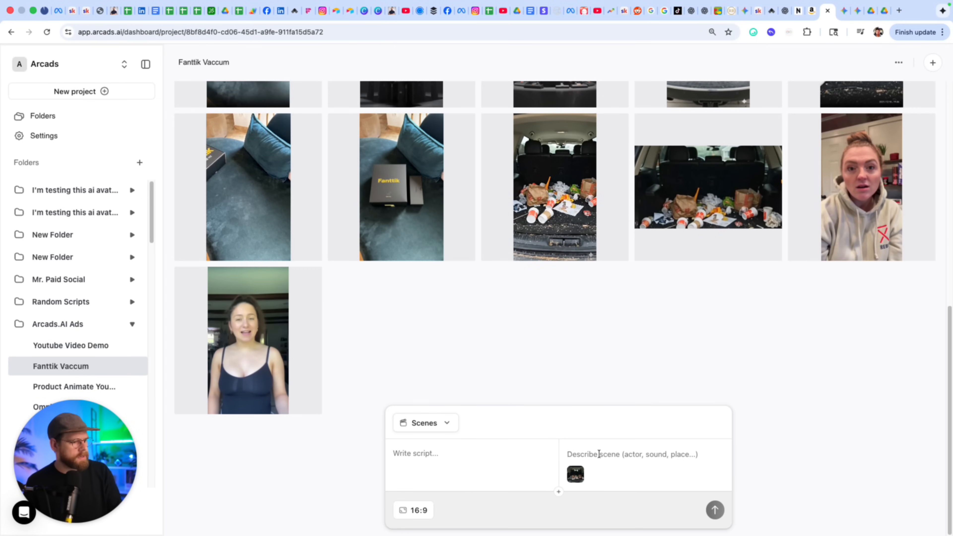
Enter the scene description 'camera slow pans to show the mess'.
left_click(599, 454)
key("super+a")
type("camera slow pan")
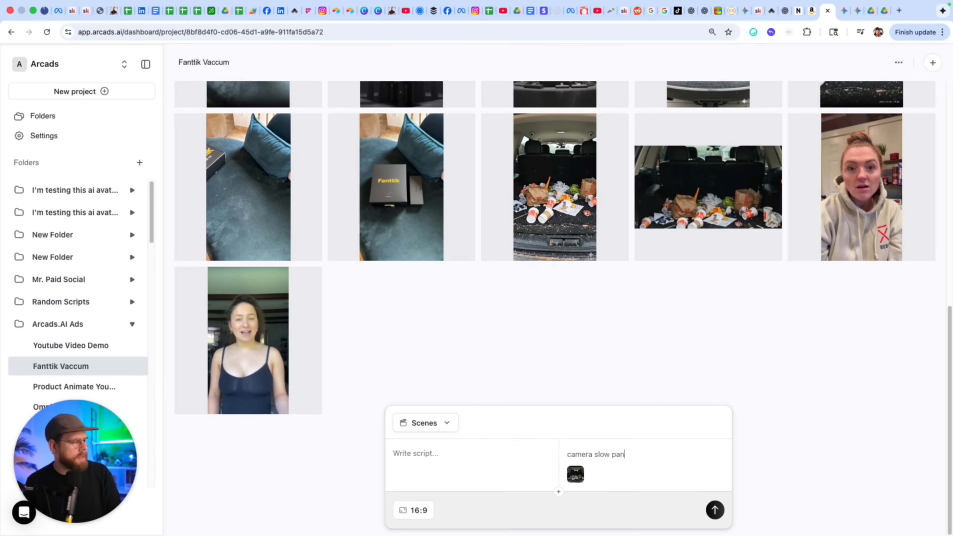
type("s to show the messy trunk")
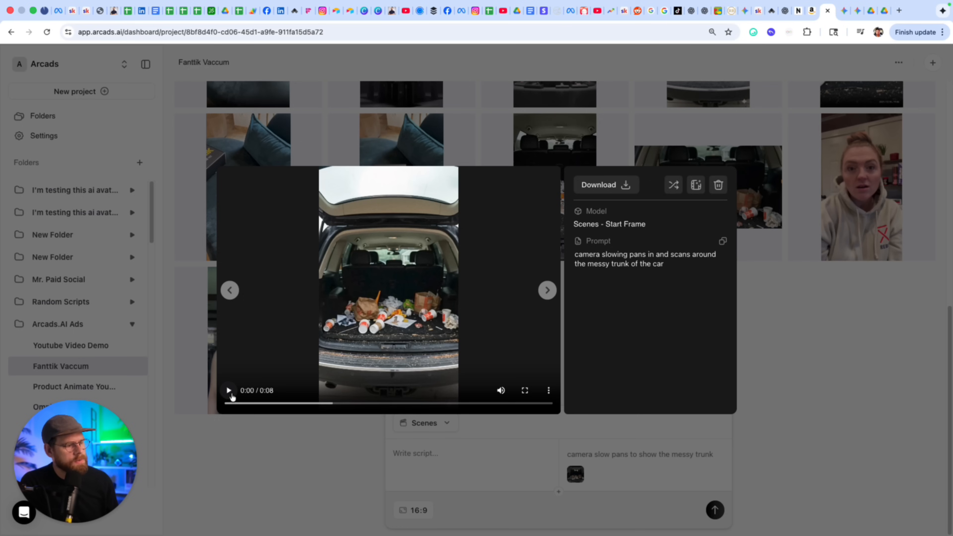
Play the 0:08 messy-trunk pan clip full screen.
double_click(228, 393)
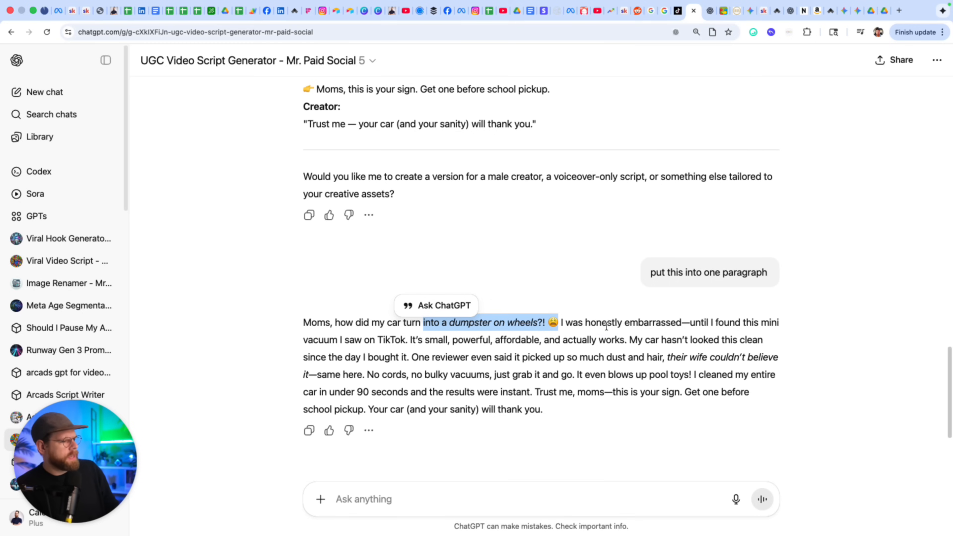
Highlight 'I was honestly embarrassed' in the script, then enlarge Gemini's messy-trunk image.
left_click(604, 326)
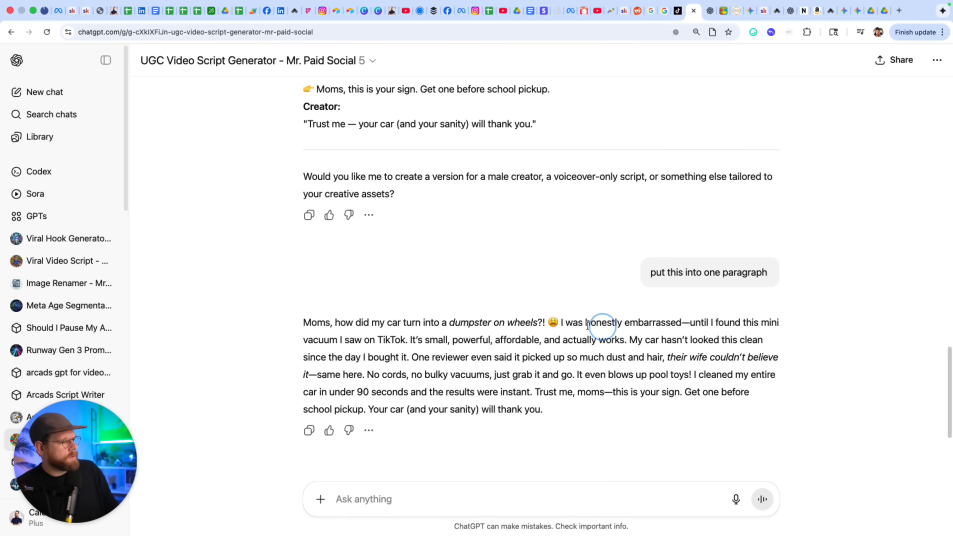
left_click_drag(559, 322, 789, 323)
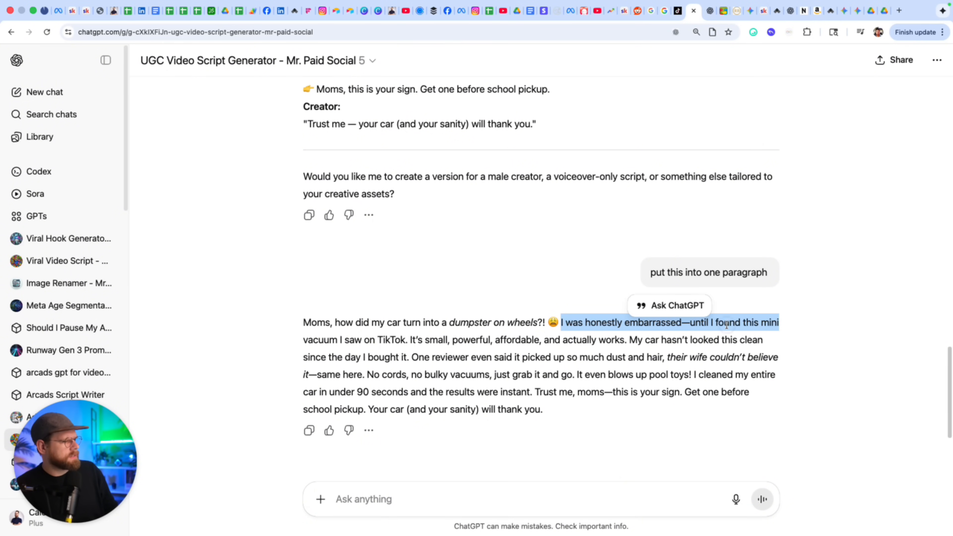
left_click(641, 325)
left_click_drag(559, 322, 681, 319)
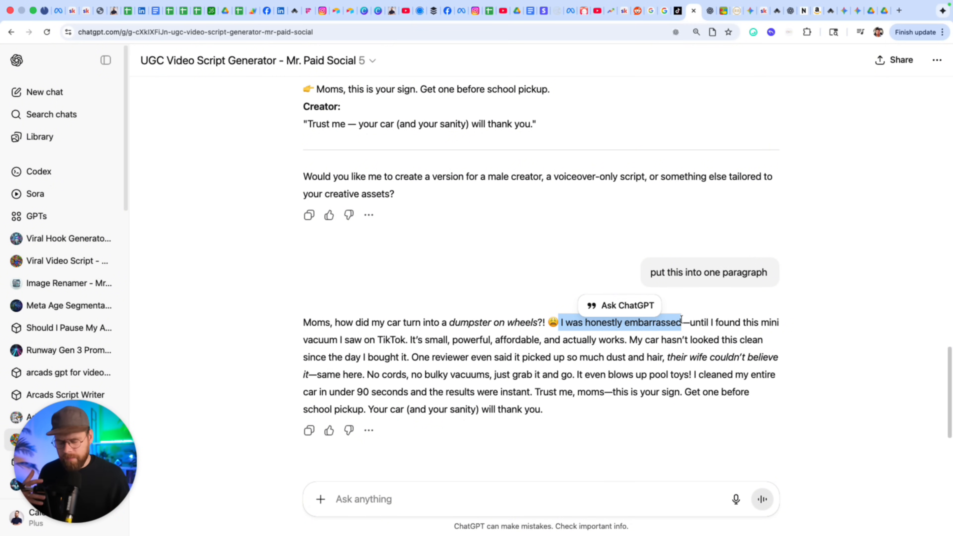
left_click(844, 11)
left_click(647, 276)
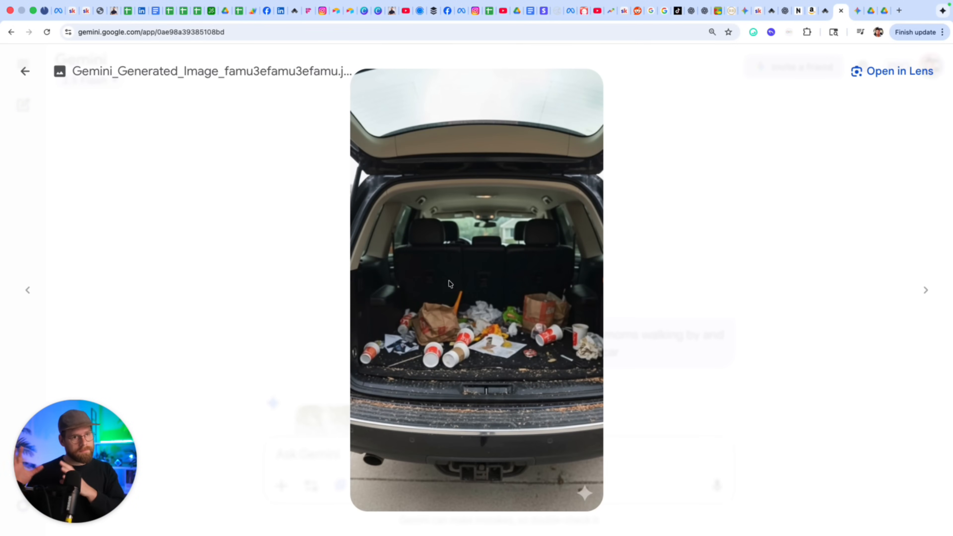
Scroll to the moms-judging-the-dirty-car prompt and view its generated image full size.
key("Escape")
scroll(432, 313, "down", 1)
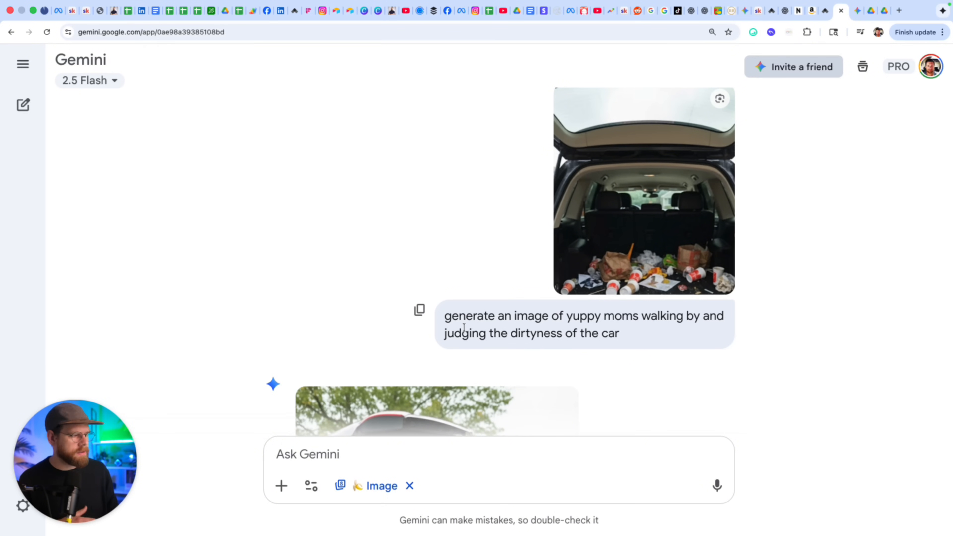
scroll(464, 328, "down", 4)
double_click(539, 203)
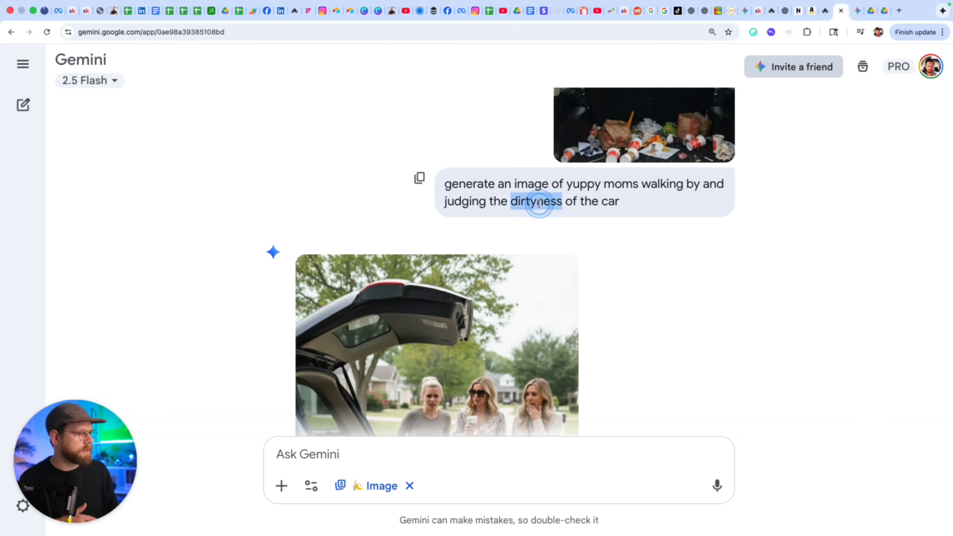
triple_click(539, 203)
scroll(446, 221, "down", 6)
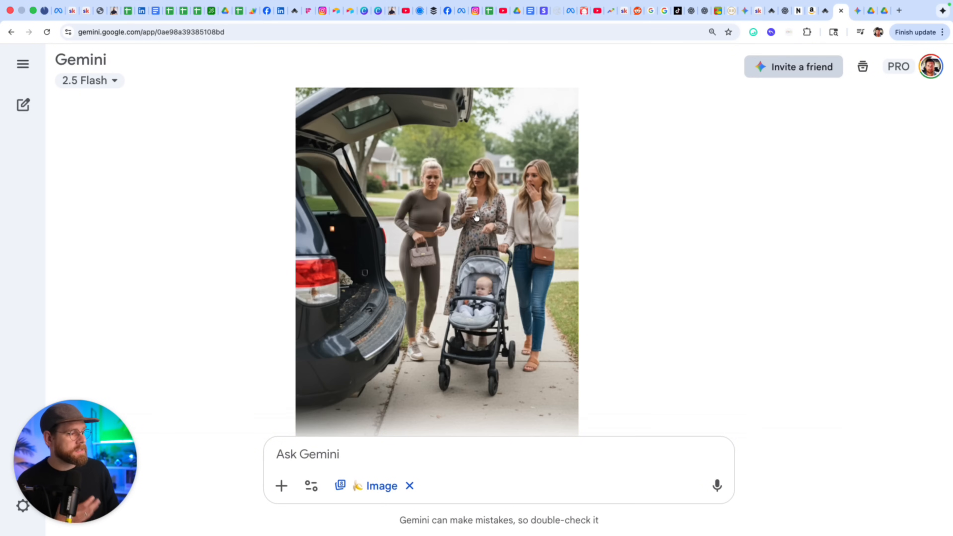
left_click(477, 216)
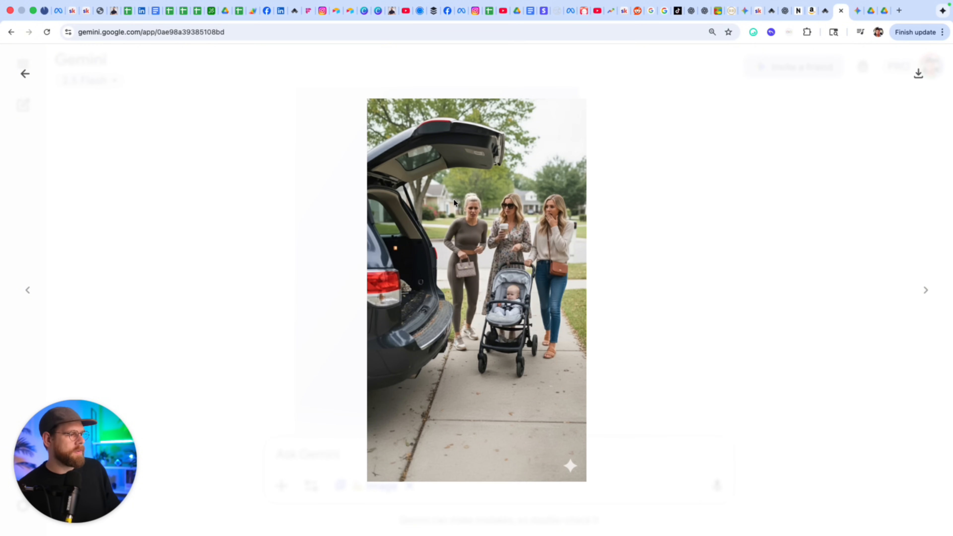
left_click(618, 260)
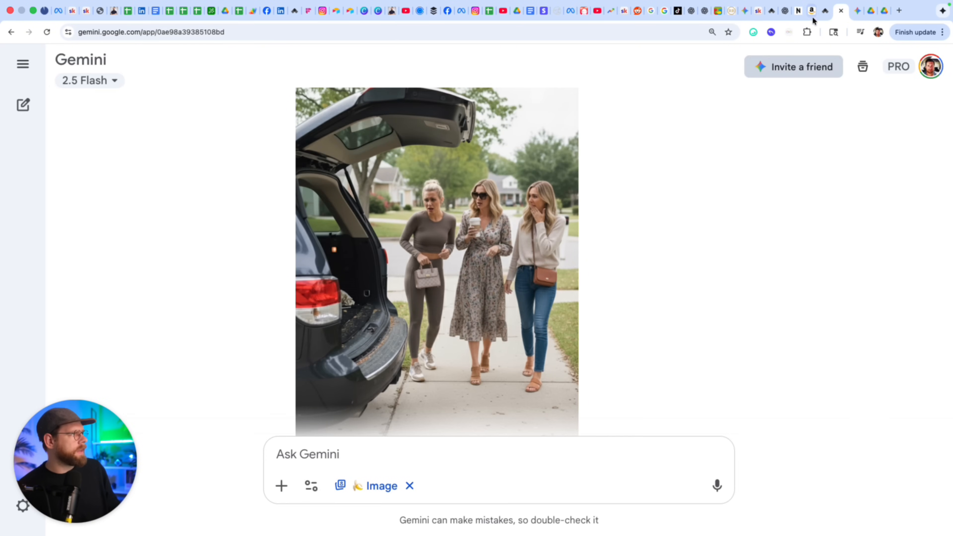
Play and pause the 0:08 moms-walking-by clip in Arcads.
left_click(826, 11)
left_click(508, 311)
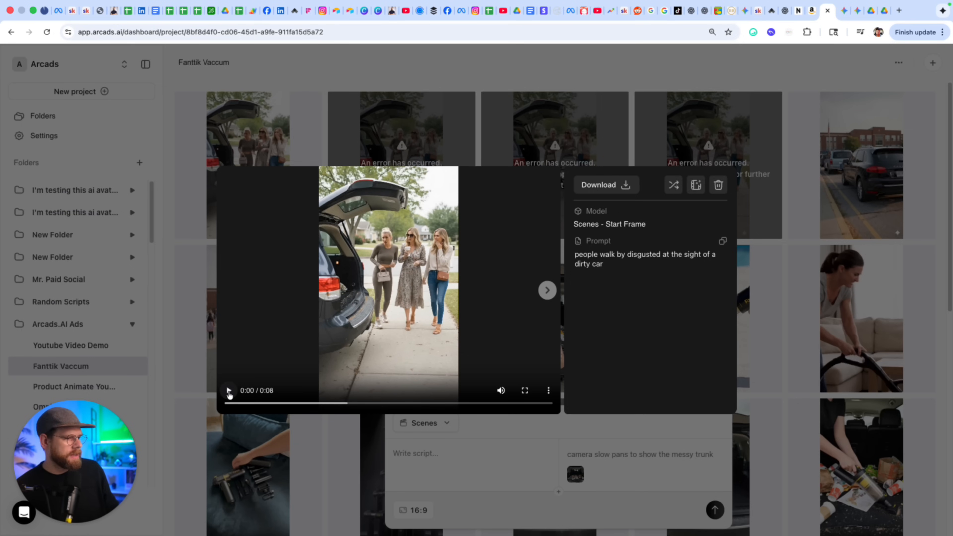
left_click(229, 391)
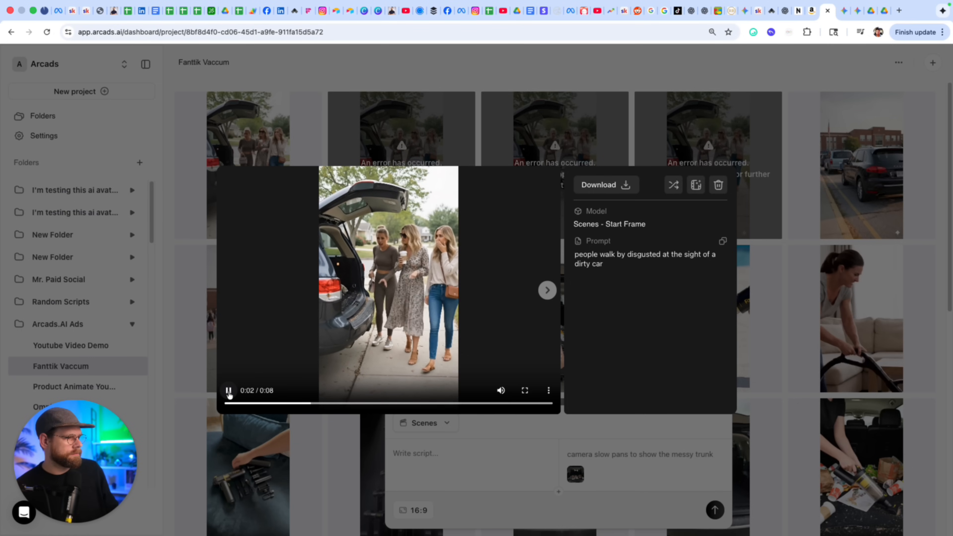
left_click(229, 394)
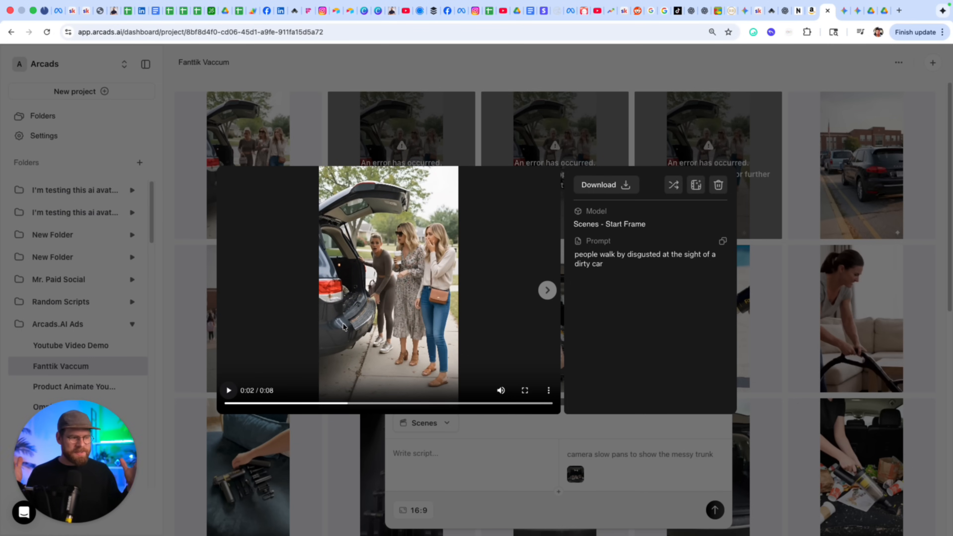
left_click(691, 10)
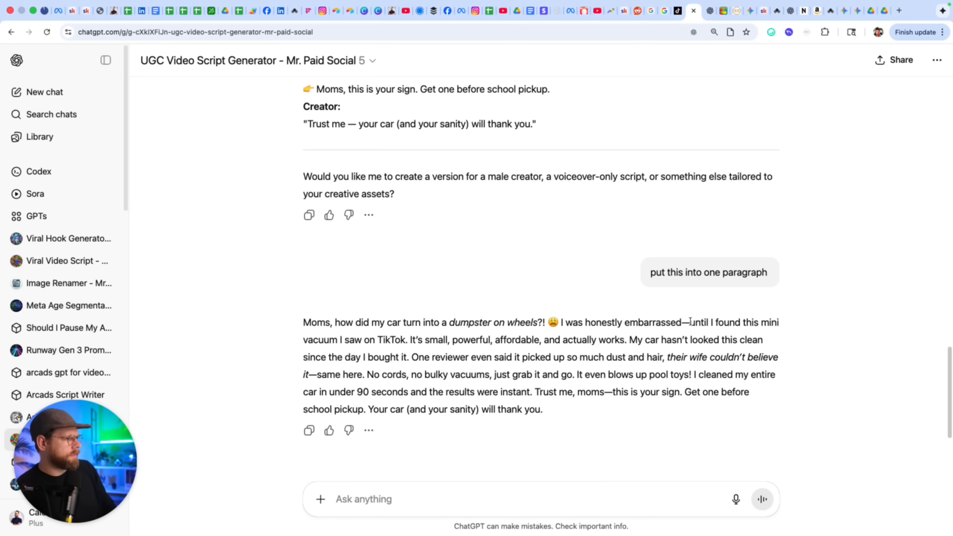
Highlight a middle passage of the script, then return to the Gemini chat.
left_click_drag(688, 322, 400, 357)
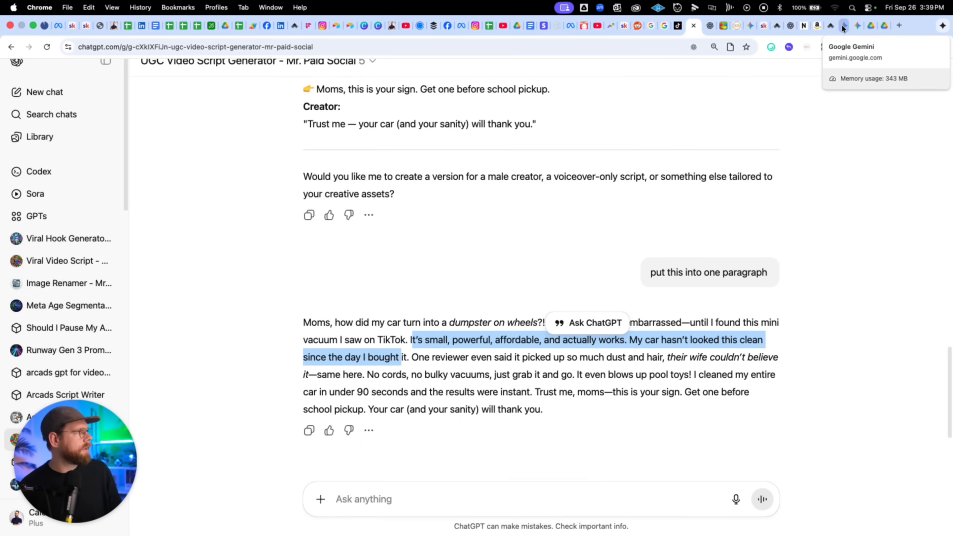
left_click(841, 25)
Open the other Gemini chat and view the dirty back seat.jpg and product photo attachments.
mouse_move(22, 106)
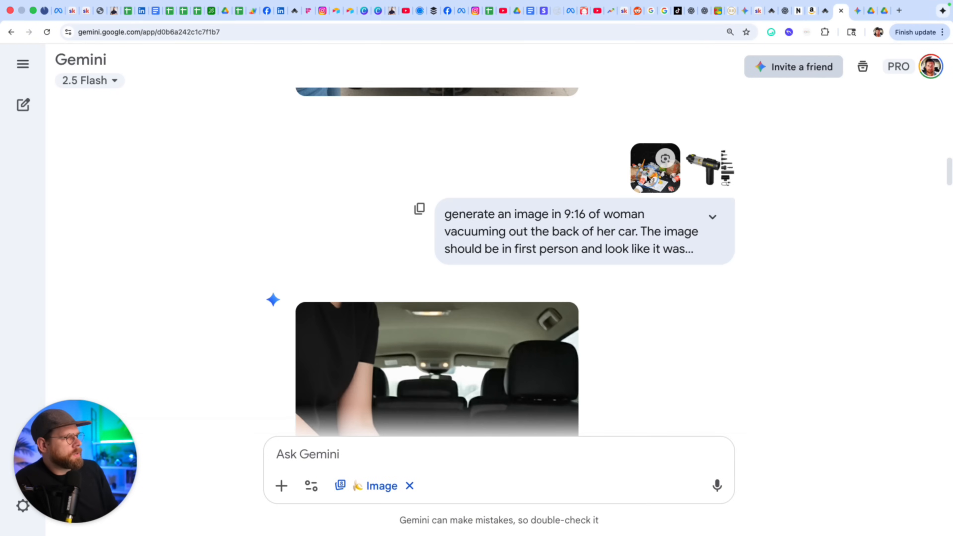
left_click(647, 178)
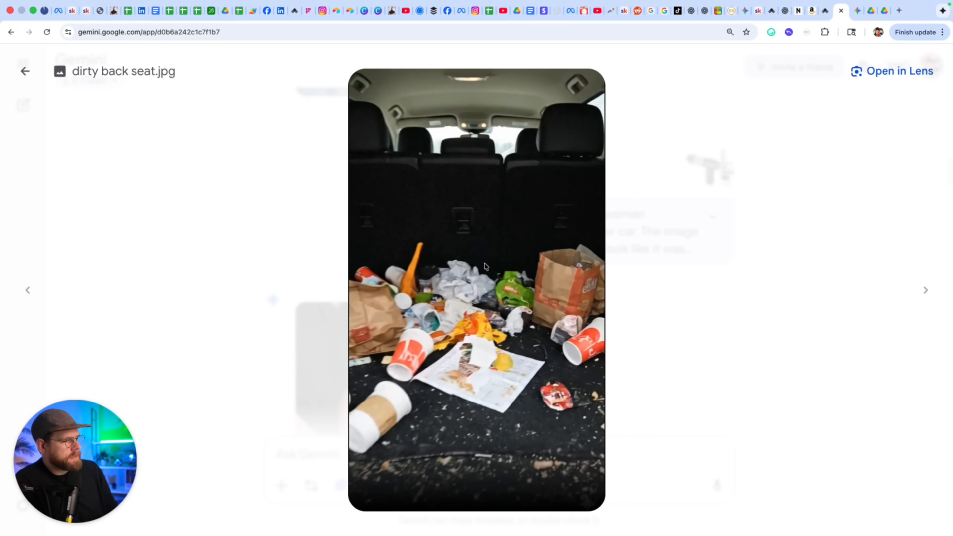
key("Right")
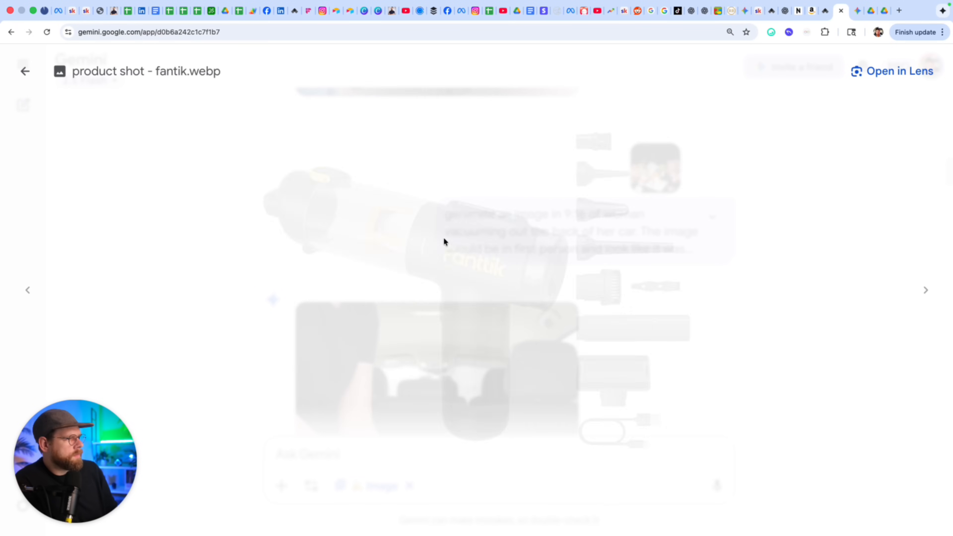
left_click(26, 71)
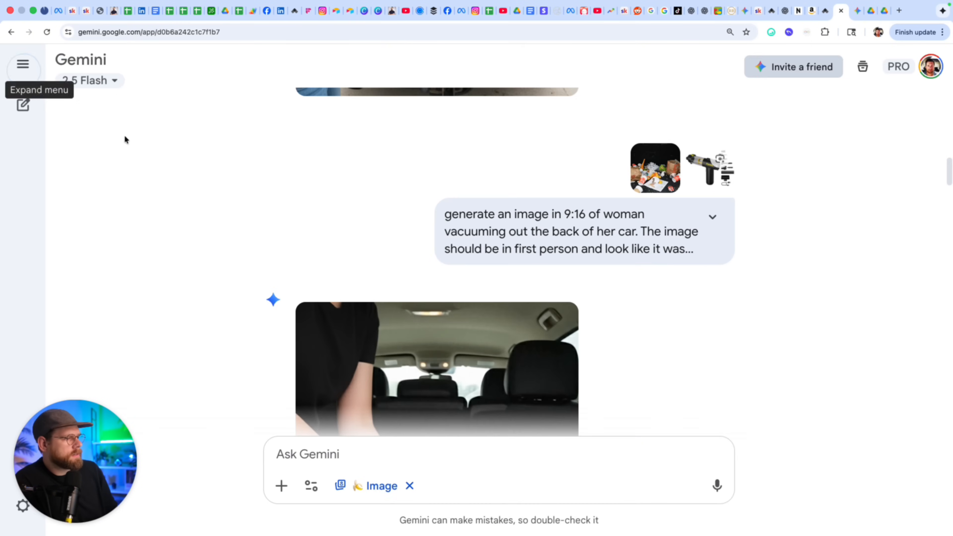
Expand and select the full vacuuming image prompt.
left_click_drag(447, 214, 692, 250)
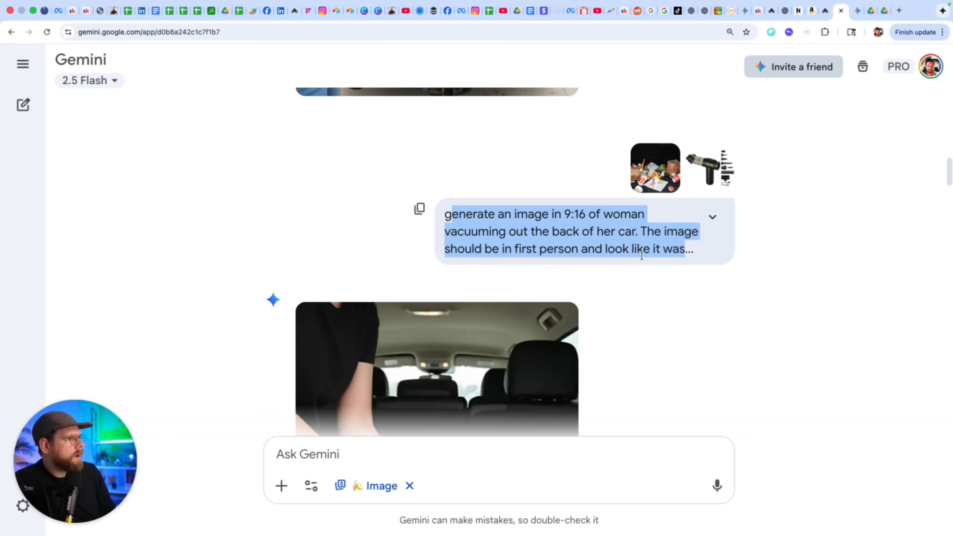
left_click(712, 217)
triple_click(496, 224)
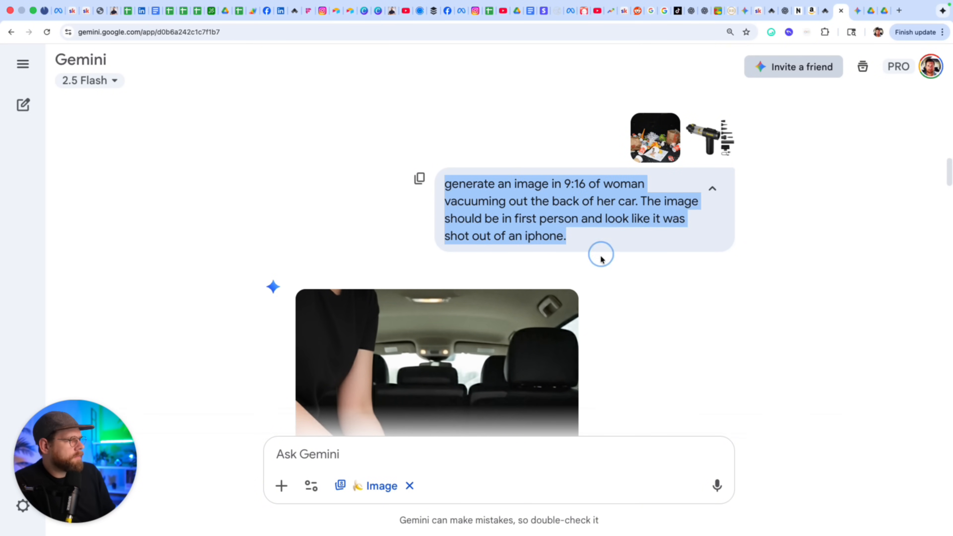
scroll(602, 267, "down", 10)
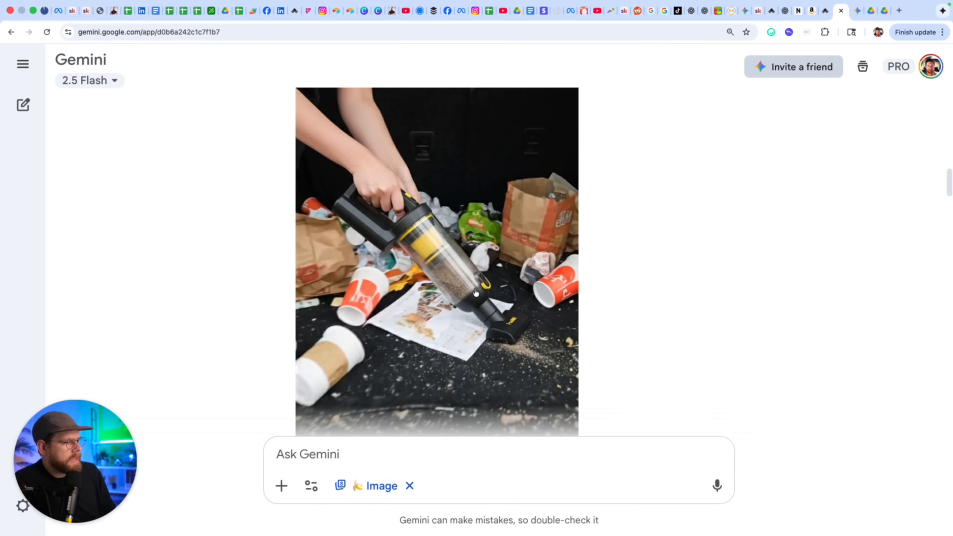
Scroll to the clean-trunk prompt and its generated images.
scroll(432, 221, "down", 4)
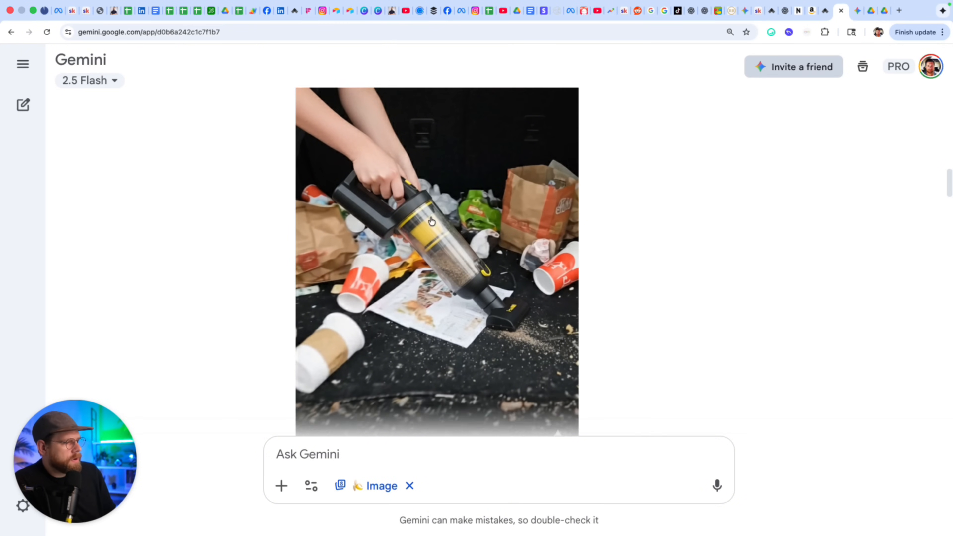
scroll(437, 172, "up", 2)
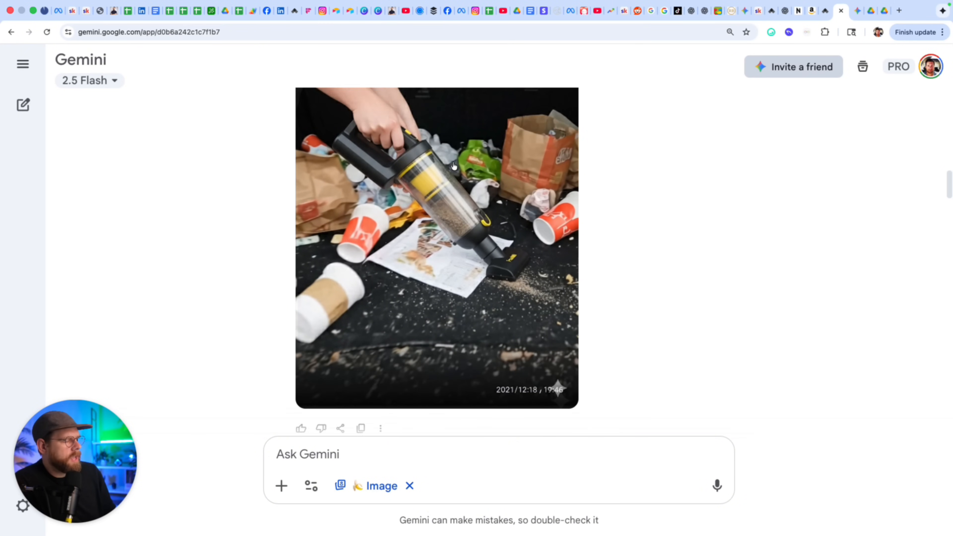
scroll(489, 232, "down", 4)
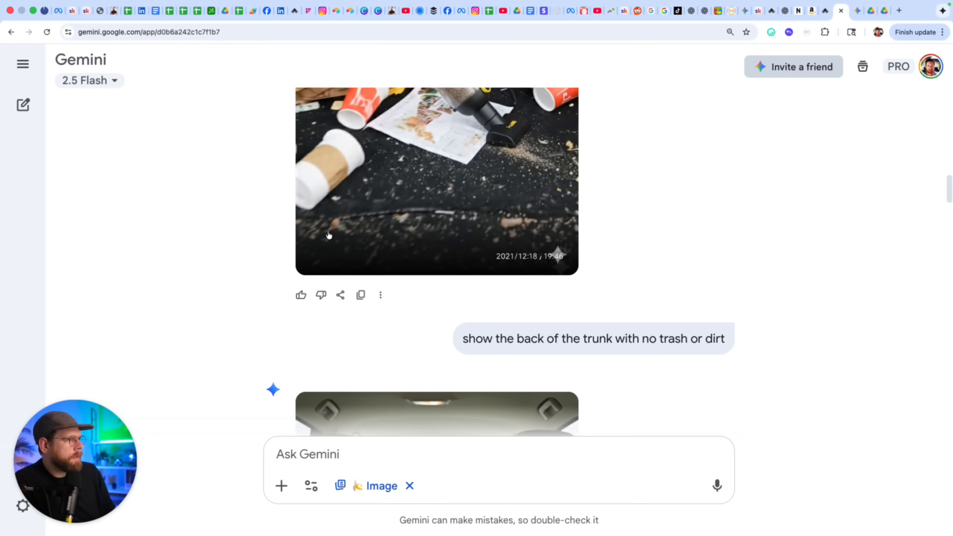
scroll(179, 222, "down", 5)
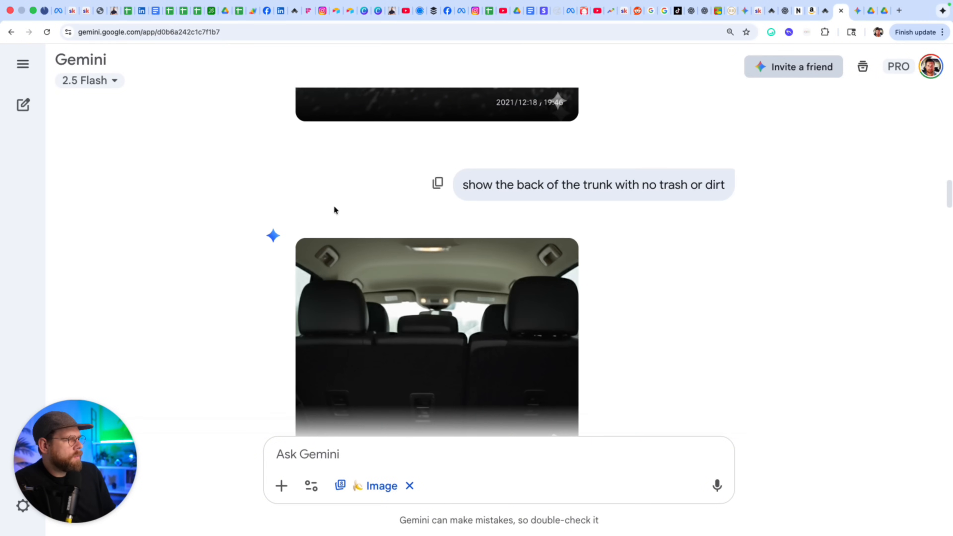
left_click_drag(468, 185, 713, 197)
scroll(619, 264, "down", 8)
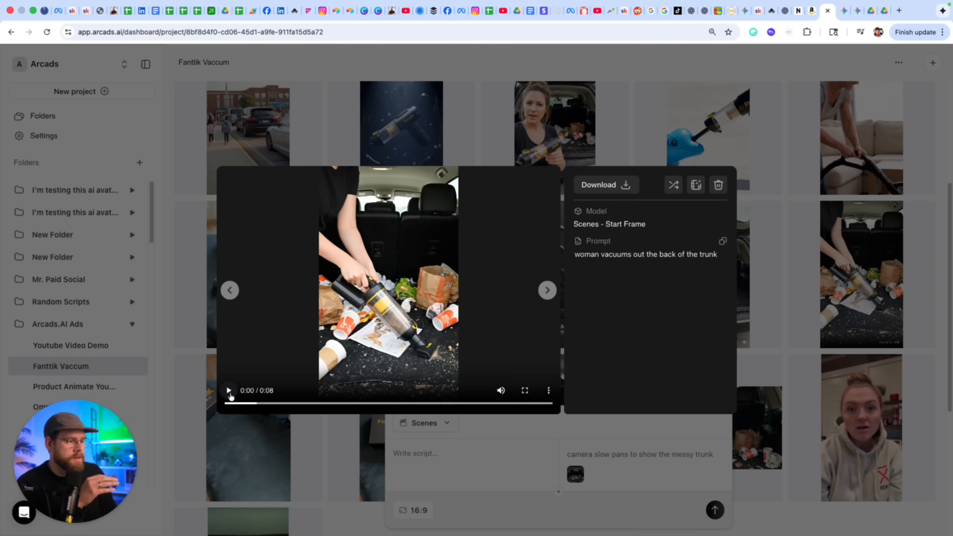
Play and pause the trunk-vacuuming clip, then replay the trunk-panning scene preview.
left_click(229, 393)
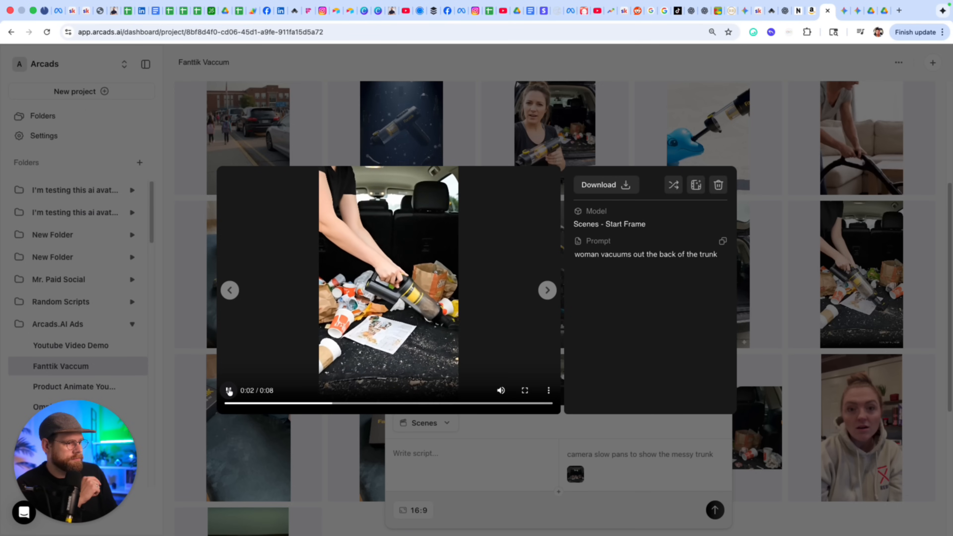
left_click(230, 392)
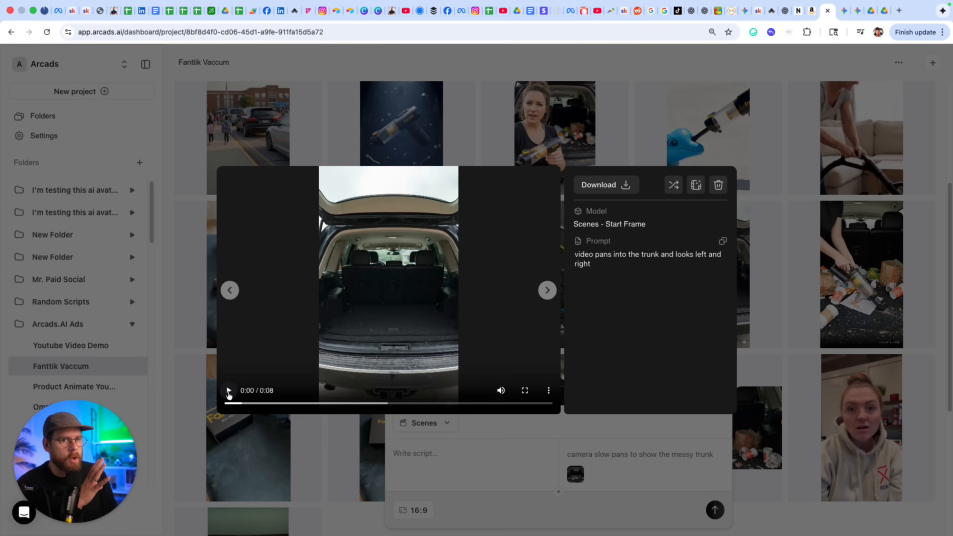
left_click(228, 392)
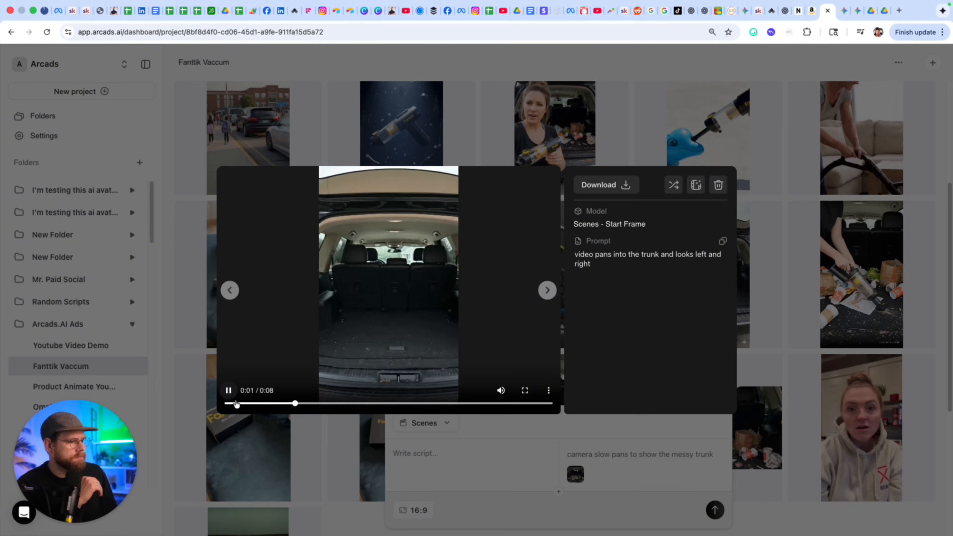
left_click(229, 392)
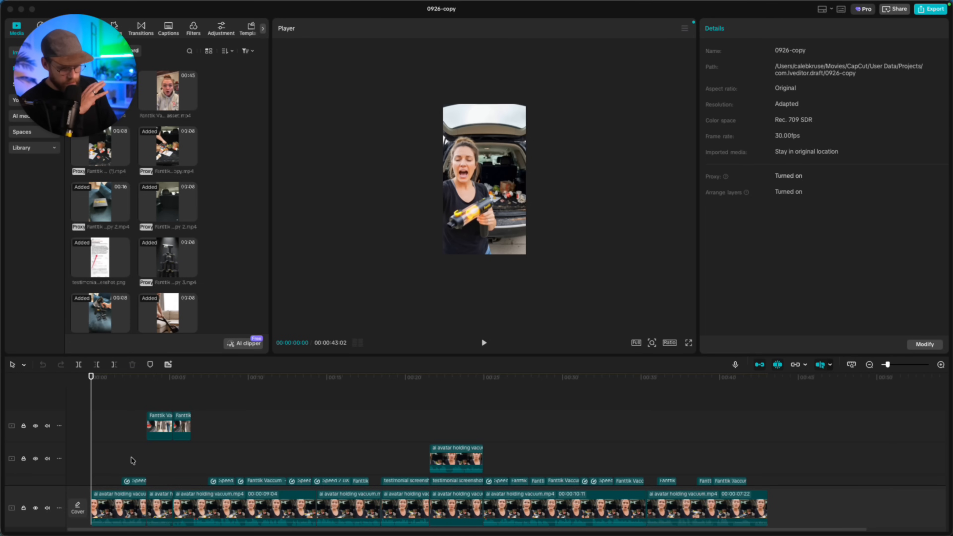
Play the 0926-copy edit from the start and switch the Player to full screen.
key("super+equal")
key("super+equal")
key("super+minus")
key("super+equal")
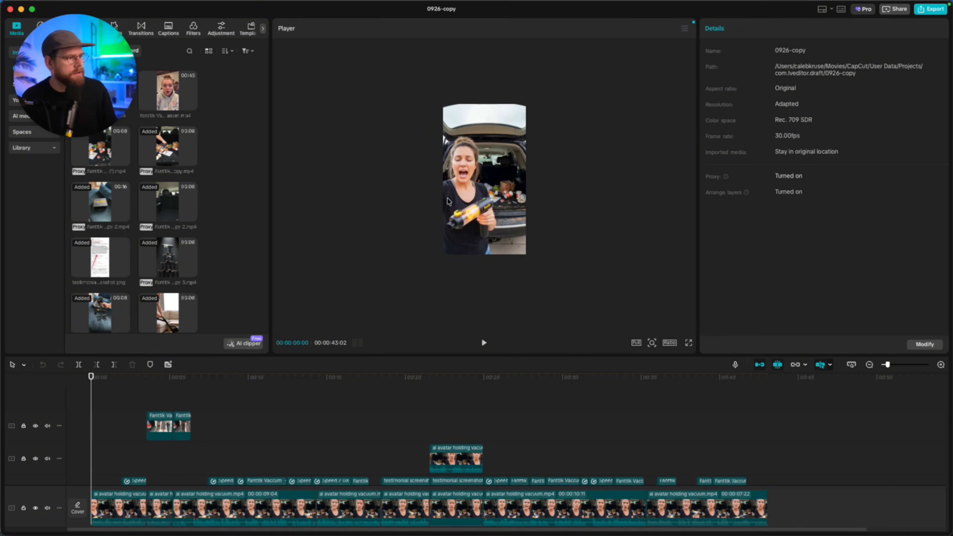
key("space")
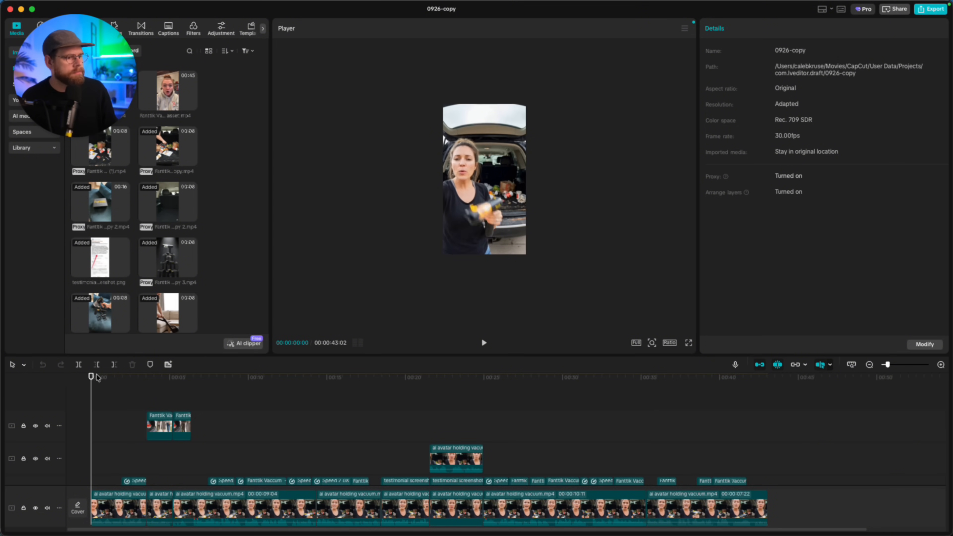
key("space")
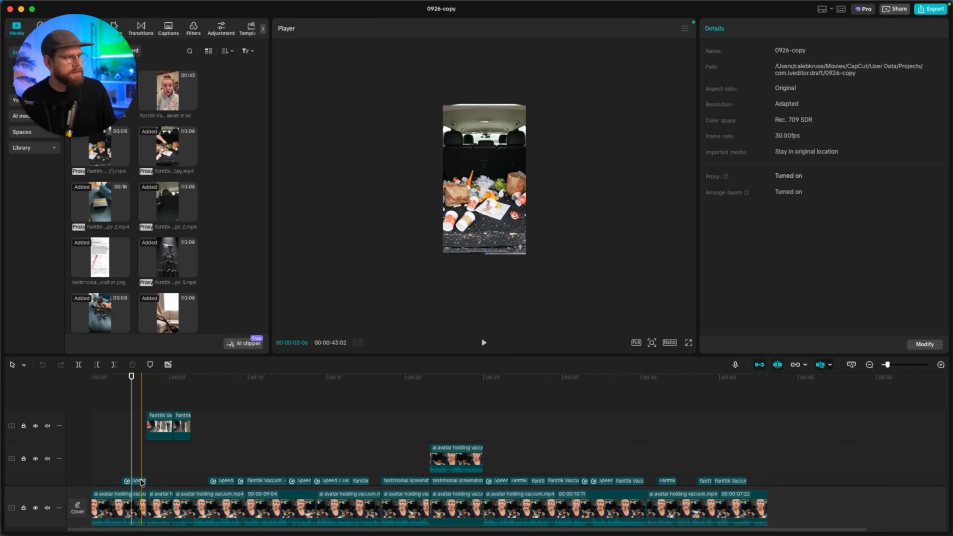
key("space")
key("space")
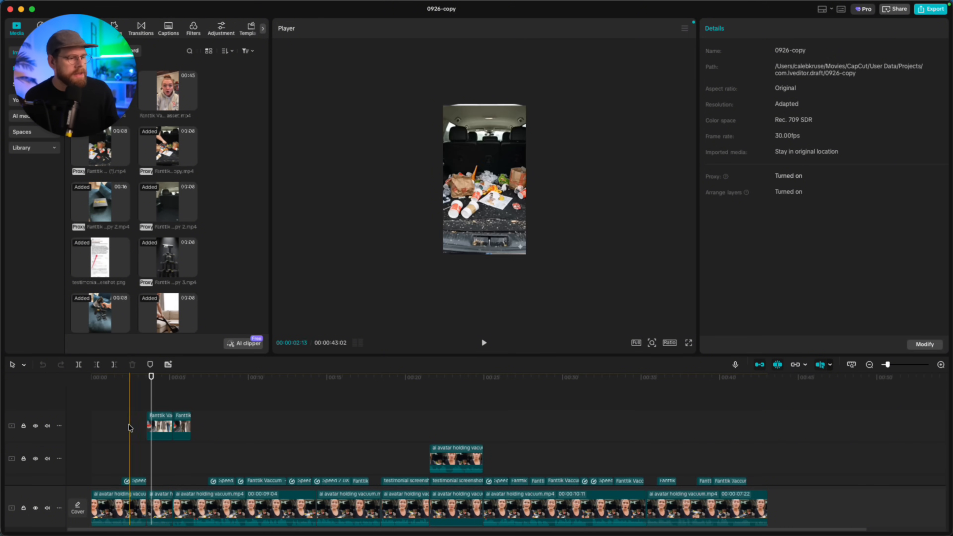
left_click(689, 343)
key("space")
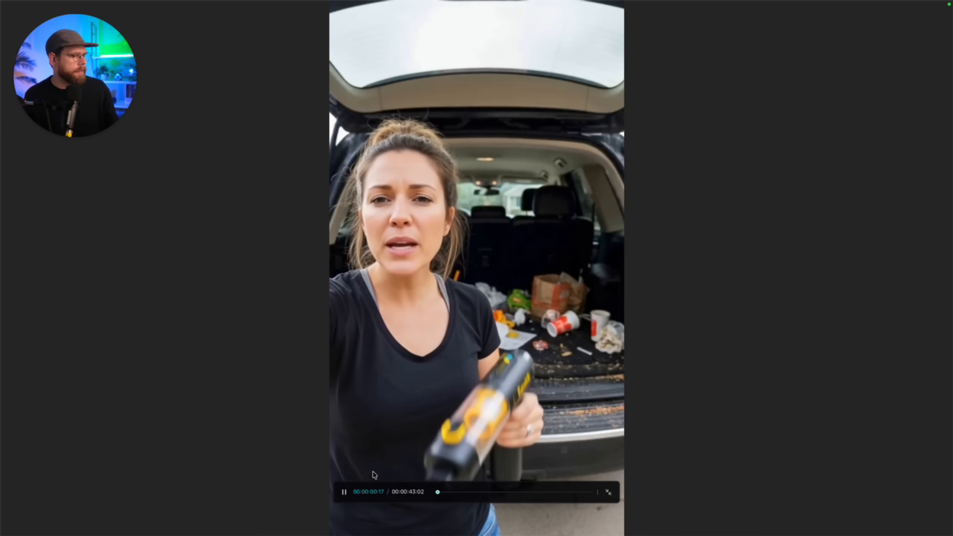
Pause full-screen playback at the women walking past the dirty car, then exit full screen.
left_click(345, 493)
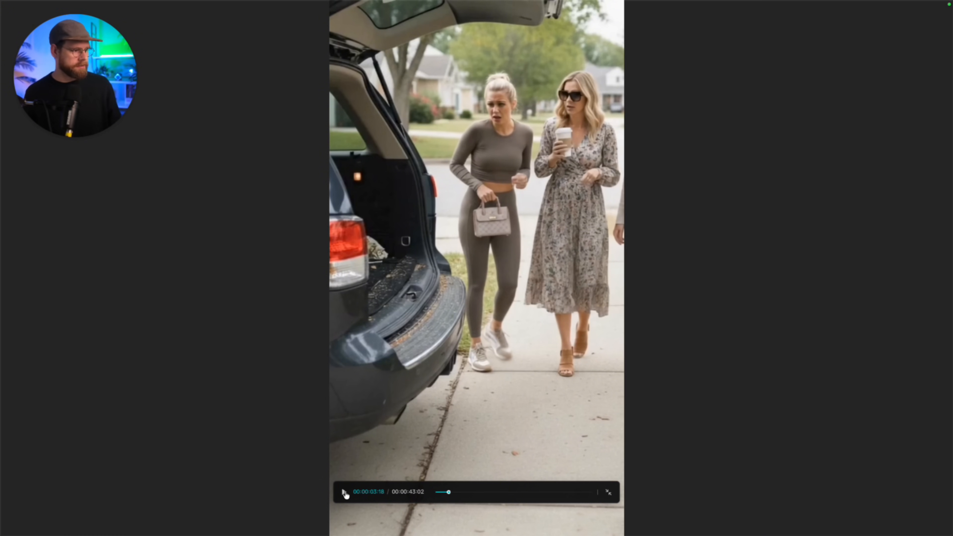
key("Escape")
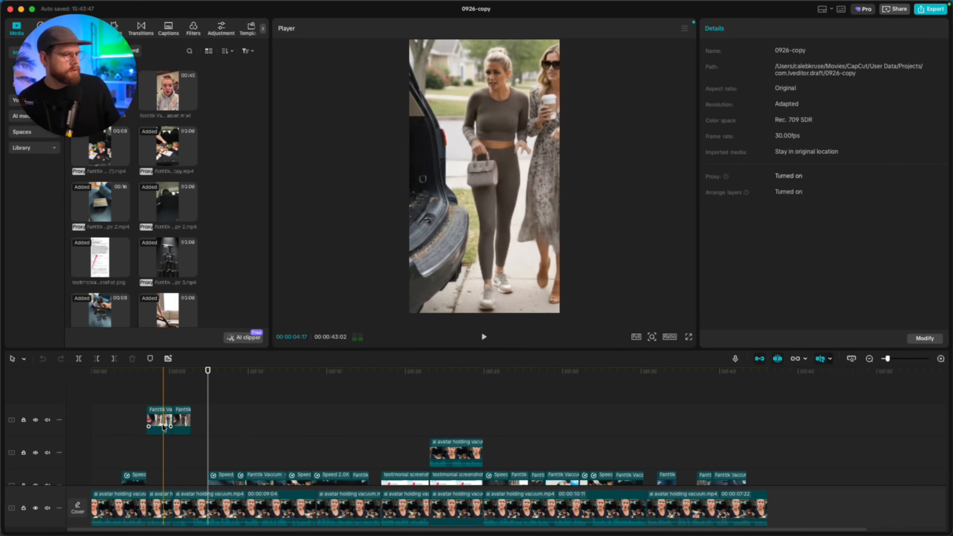
left_click(163, 424)
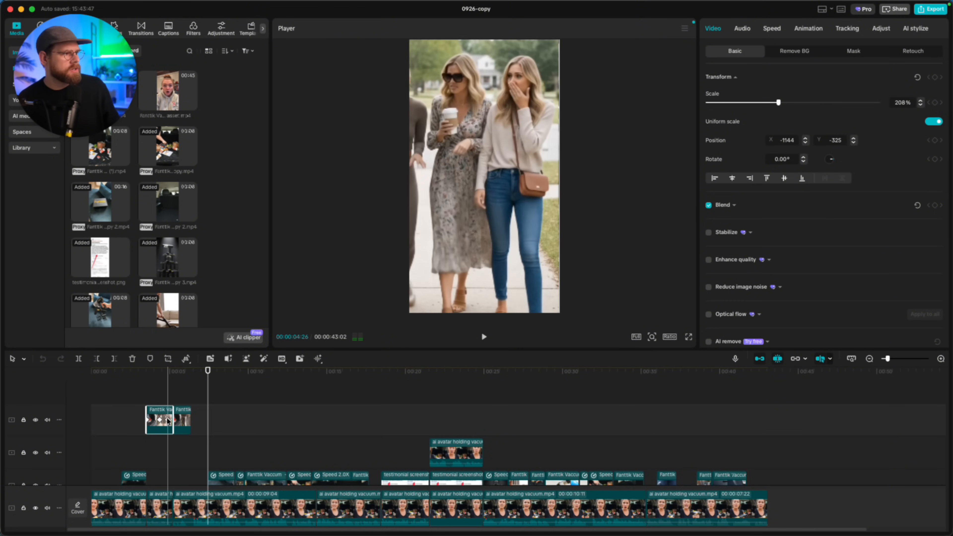
left_click(201, 447)
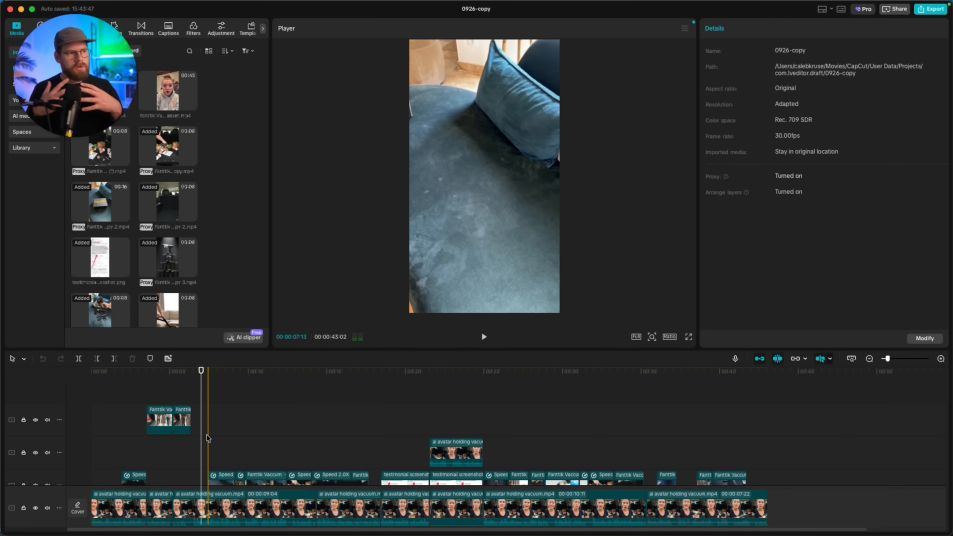
key("space")
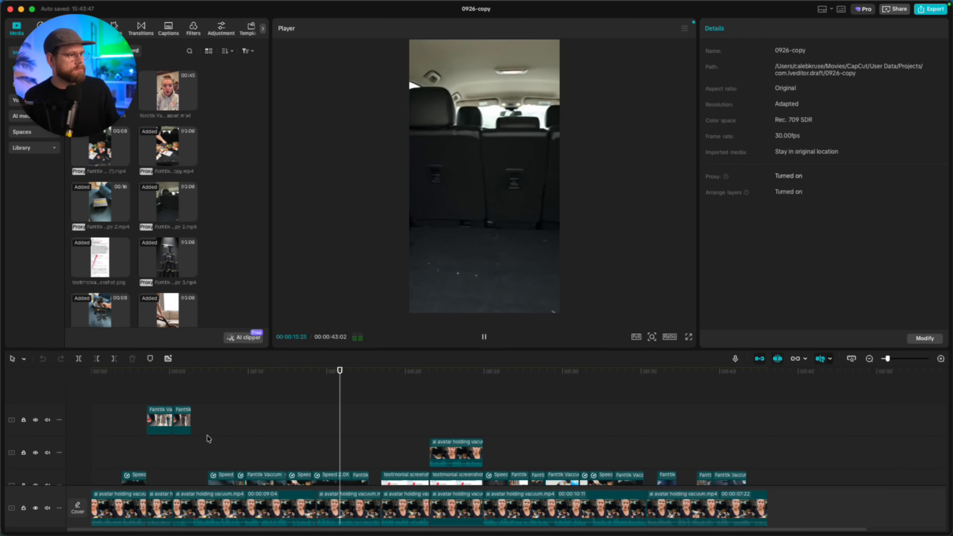
key("space")
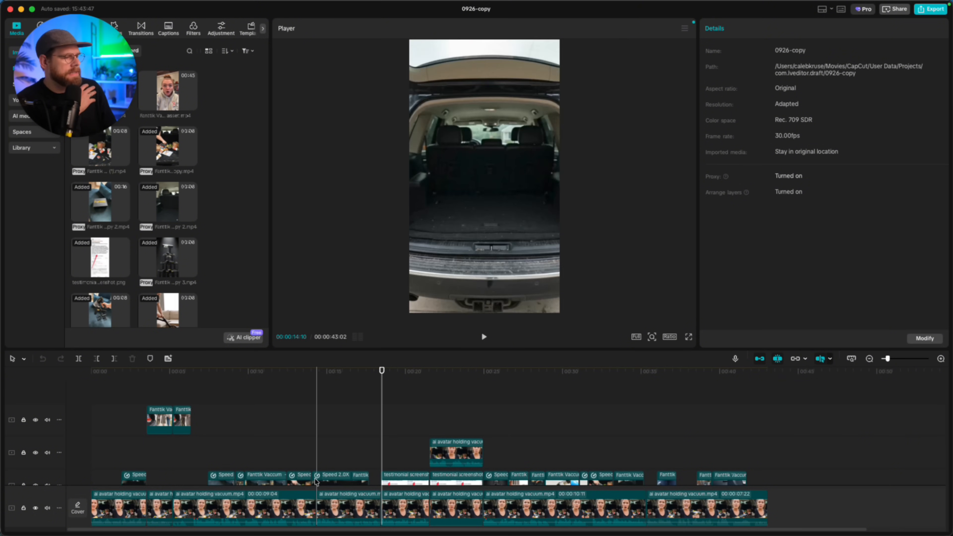
Confirm the short B-roll clip runs at 5.00x speed and play through it.
left_click(304, 481)
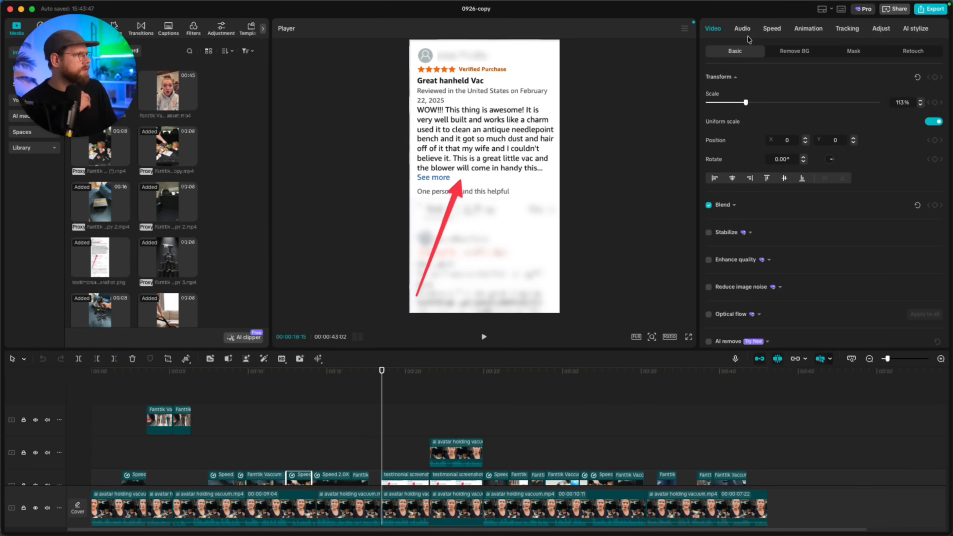
left_click(769, 30)
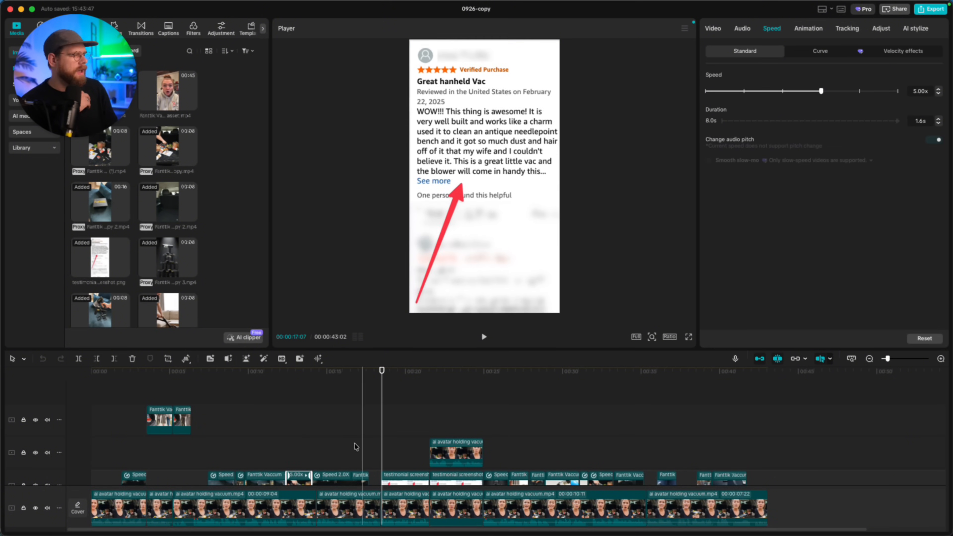
left_click(297, 416)
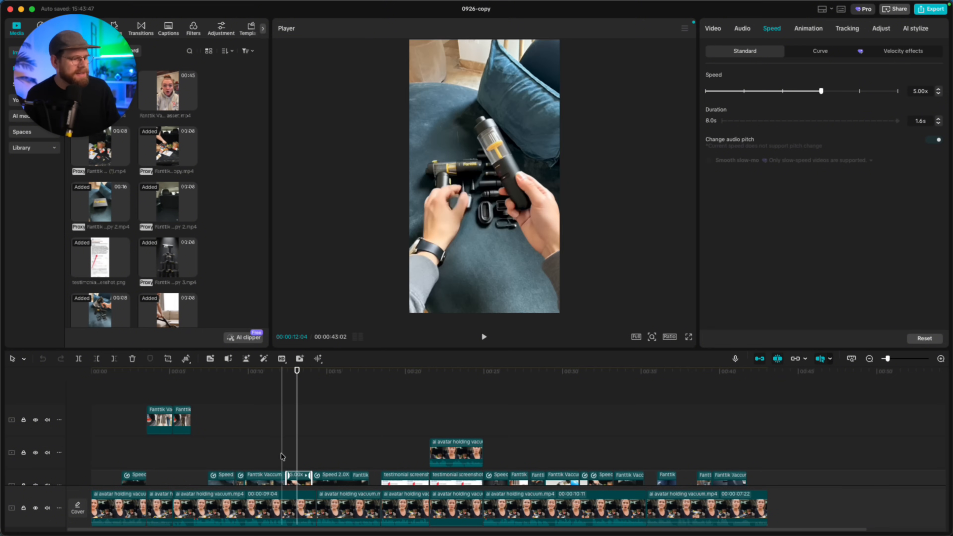
key("space")
key("space")
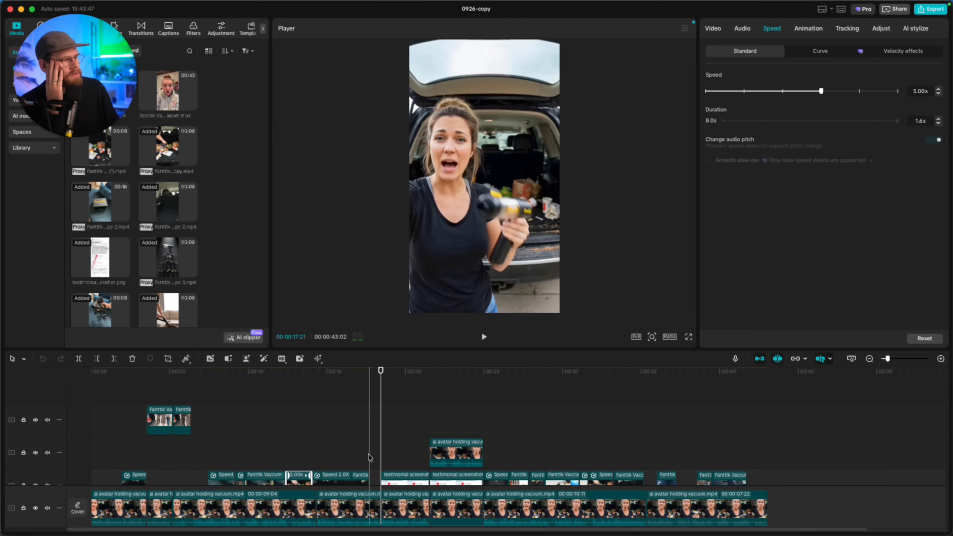
scroll(366, 456, "down", 1)
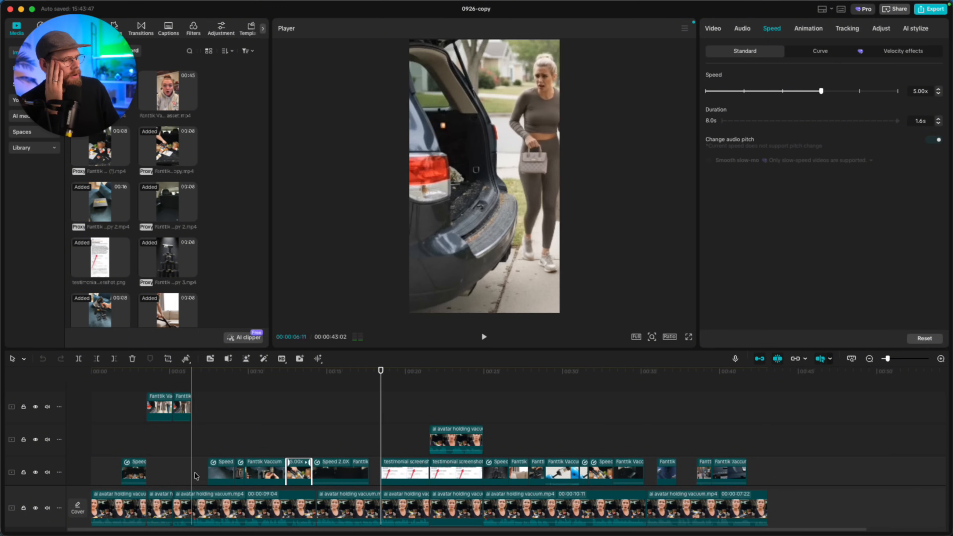
Select the avatar overlay at 20 seconds to show its 85% scale over the testimonial.
left_click(376, 449)
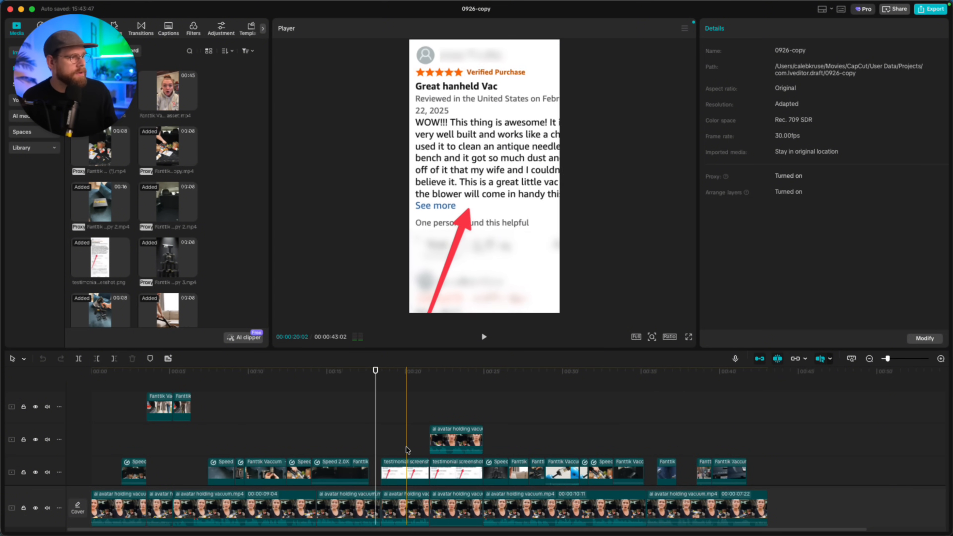
left_click(410, 396)
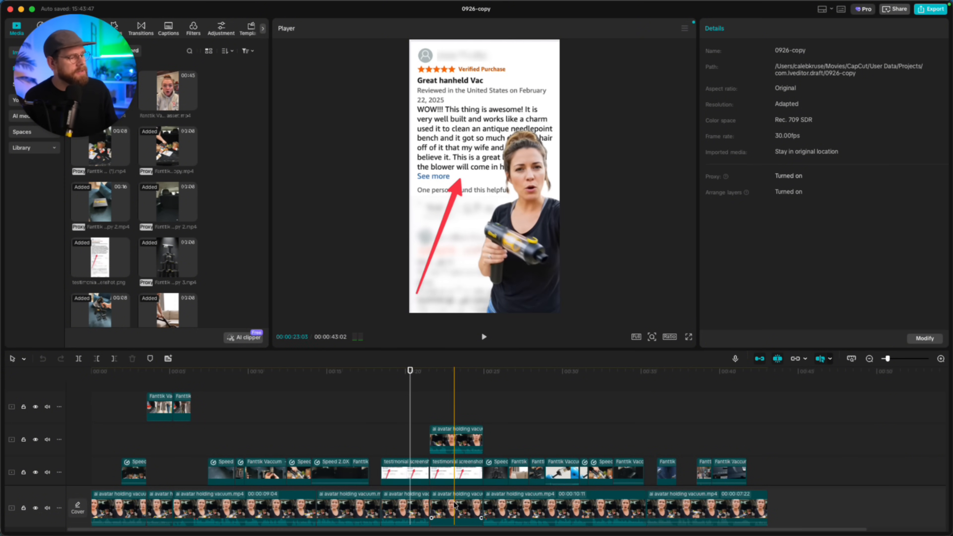
left_click(448, 442)
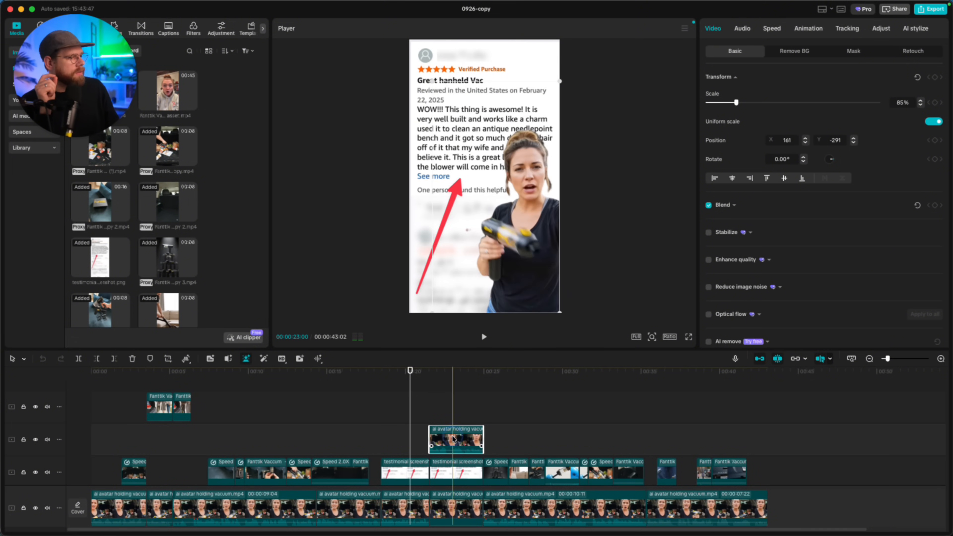
Show the avatar overlay's Remove BG settings with Auto removal, then select the main-track avatar clip.
left_click(795, 52)
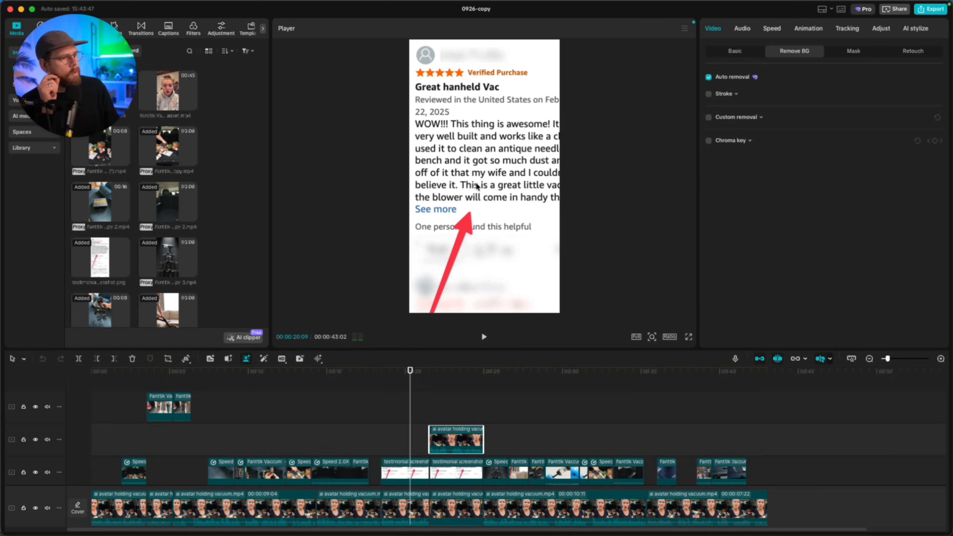
left_click(444, 523)
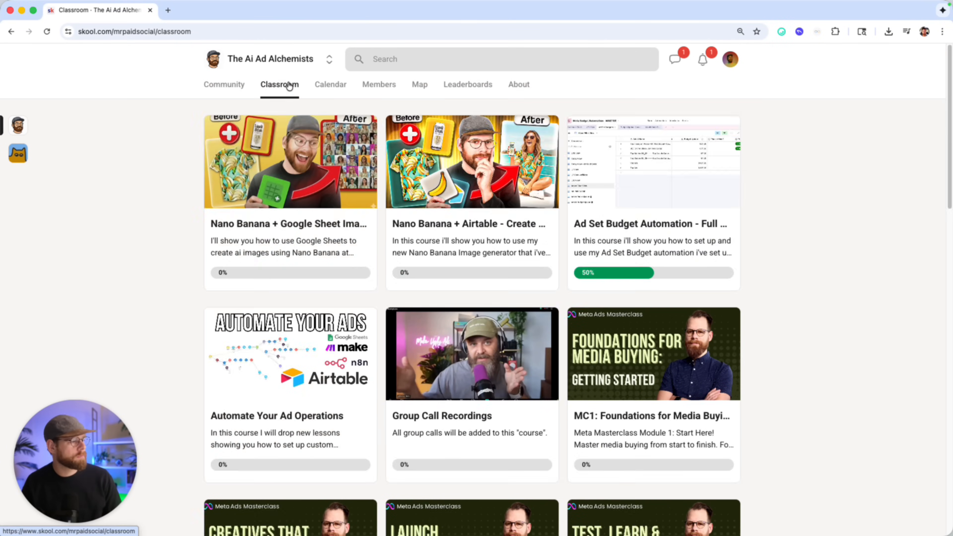
Scroll through The Ai Ad Alchemists classroom courses, then go to the Community feed.
scroll(485, 204, "down", 9)
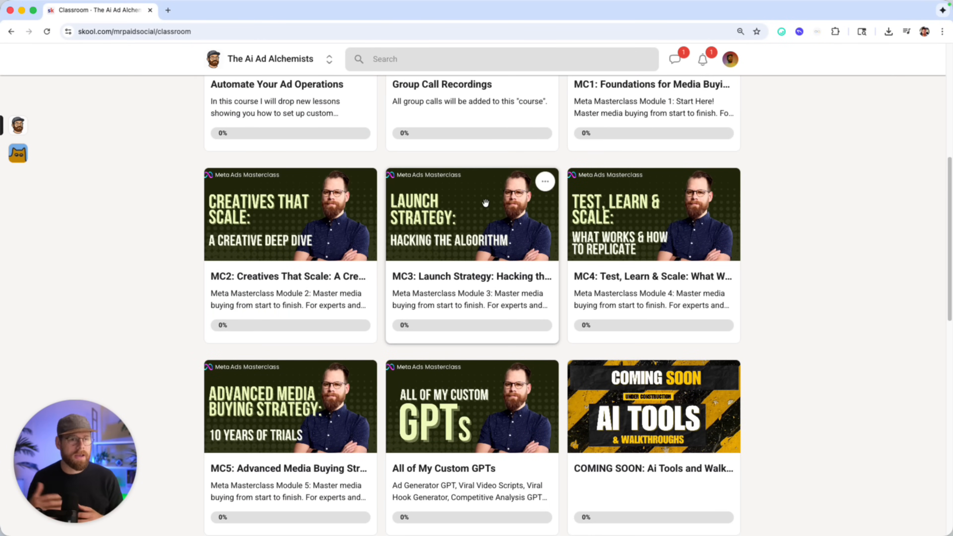
scroll(213, 291, "down", 5)
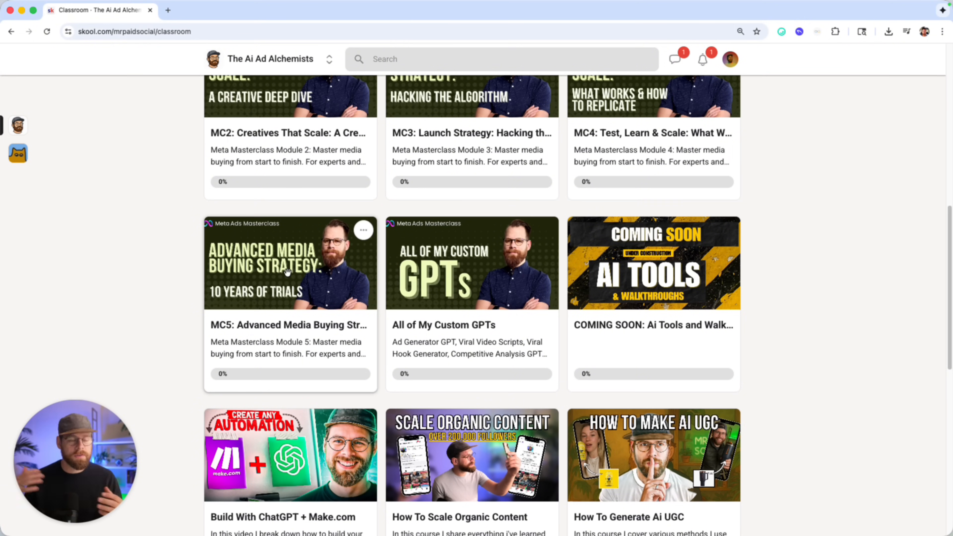
scroll(131, 297, "up", 13)
left_click(217, 82)
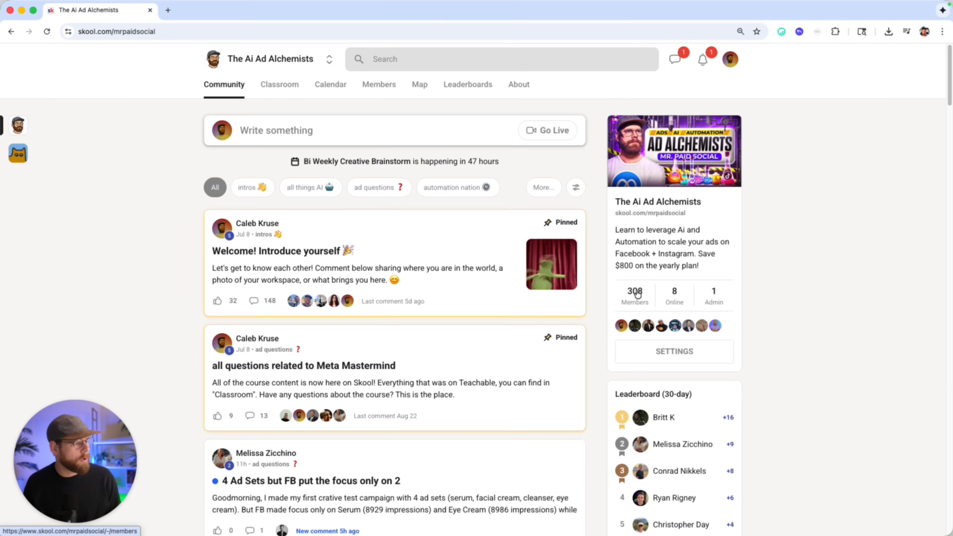